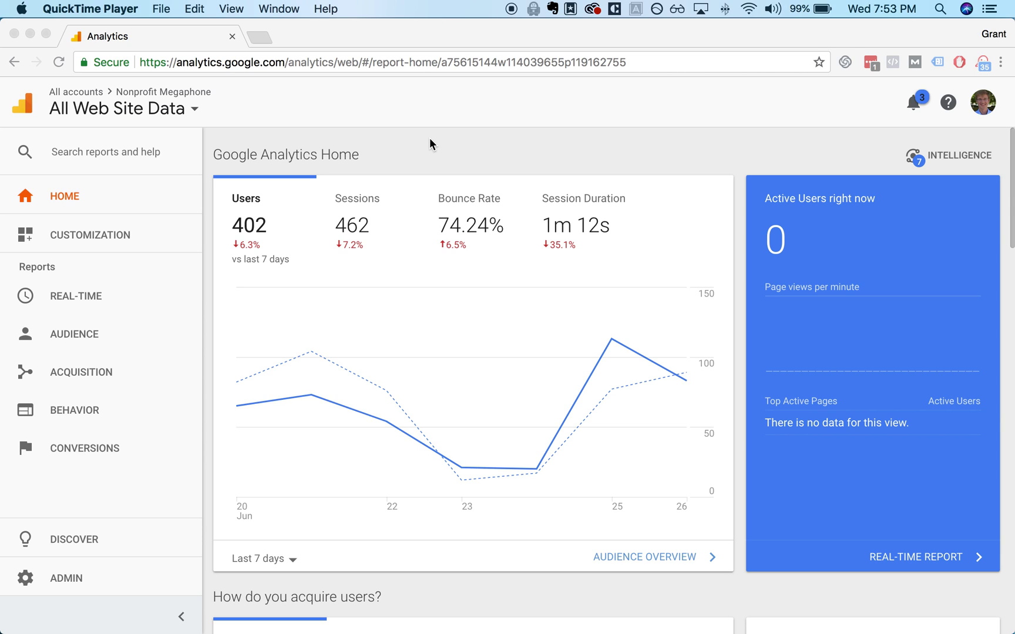
- Open the Nonprofit Megaphone Admin settings and then account-level User Management
click(404, 162)
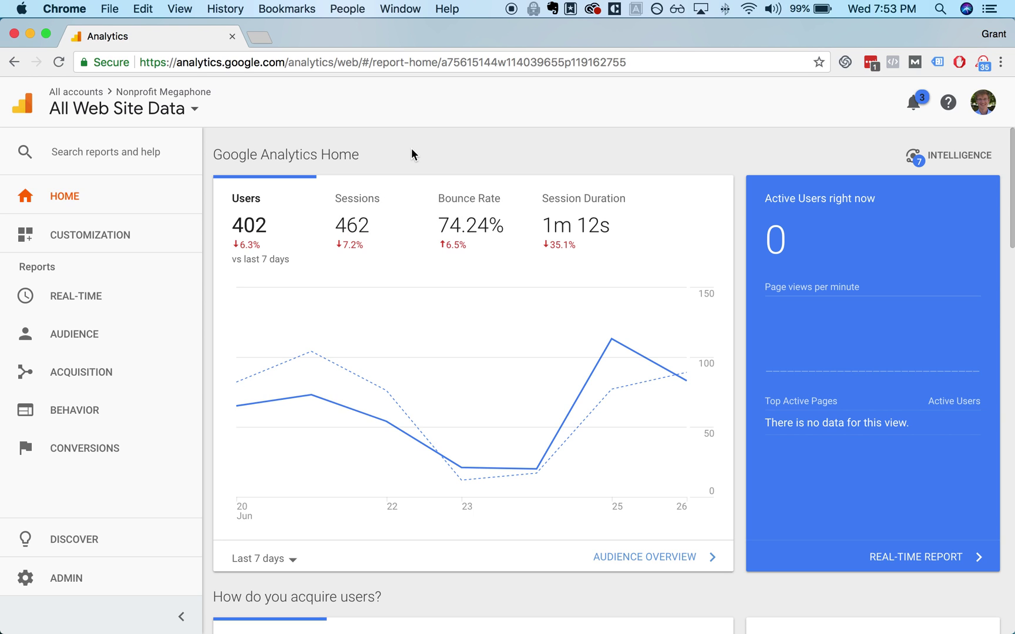
drag(176, 63, 282, 63)
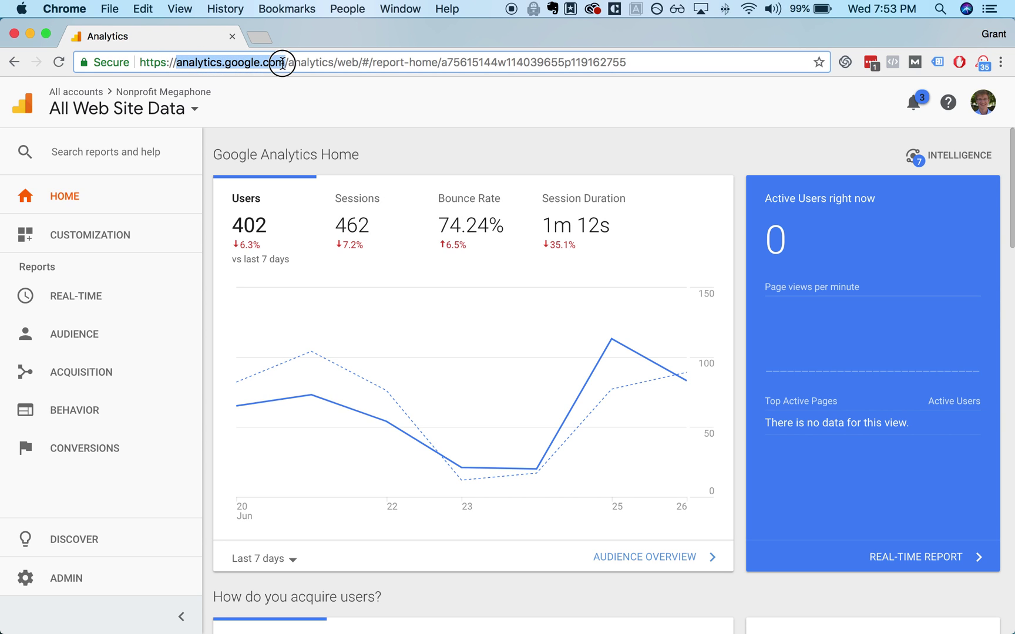
click(414, 135)
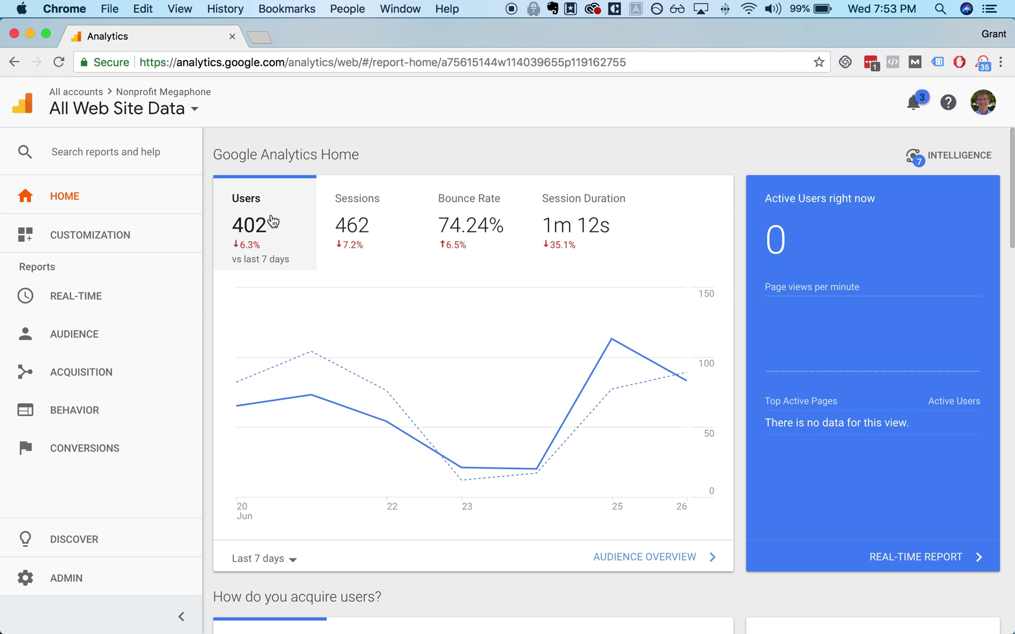
click(66, 570)
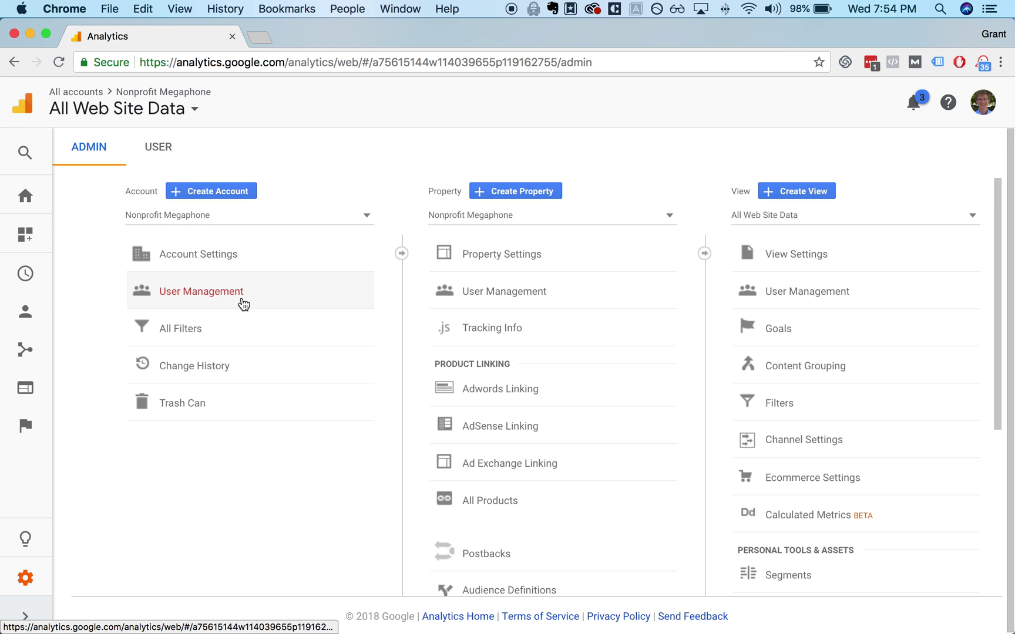
click(284, 306)
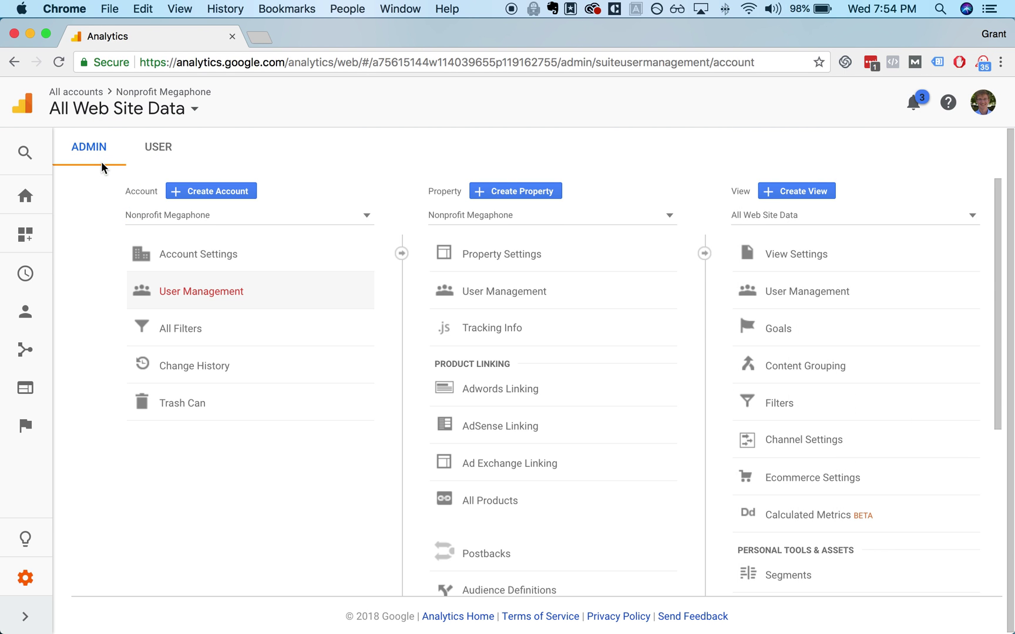
click(533, 294)
click(766, 299)
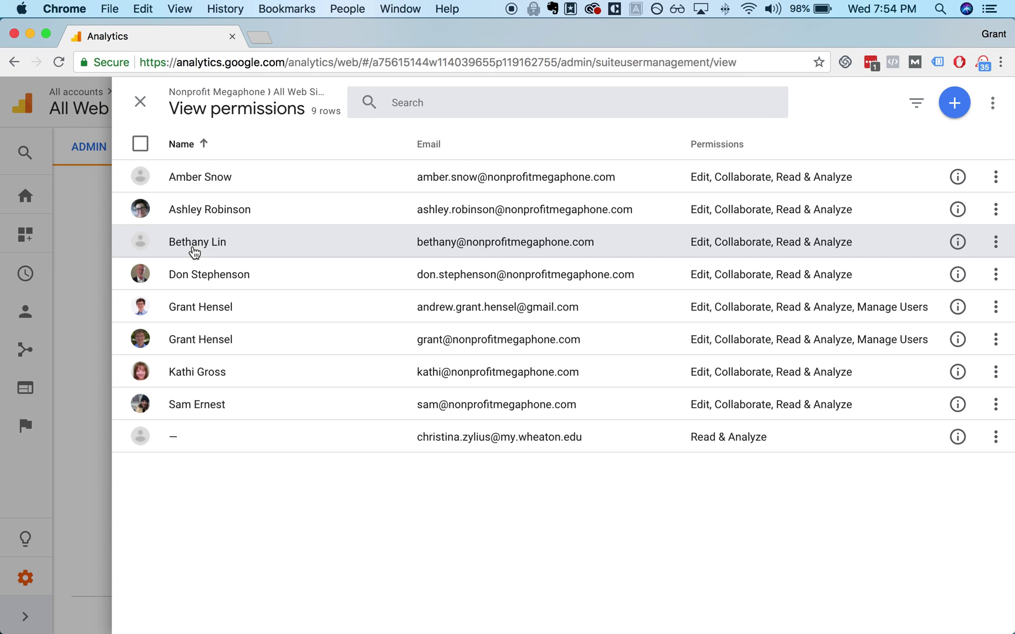
click(82, 241)
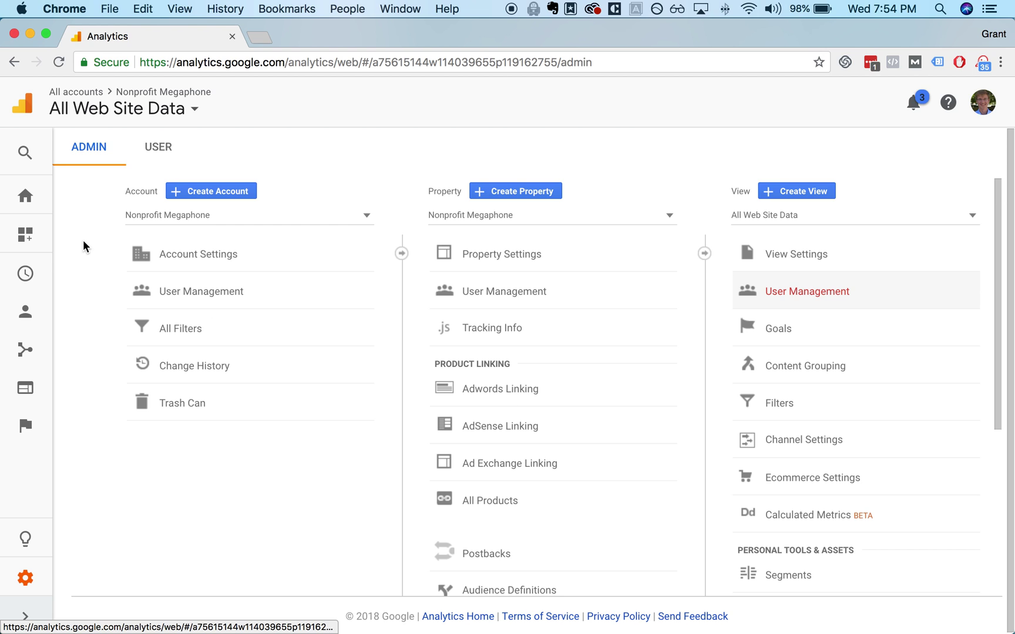
scroll(363, 437, down, 3)
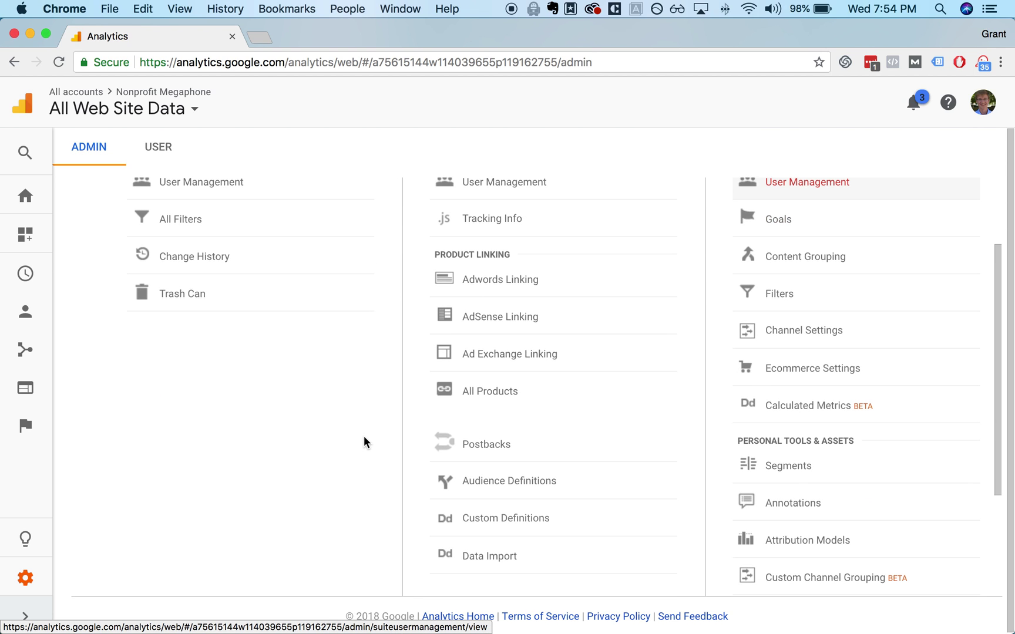
scroll(401, 336, up, 3)
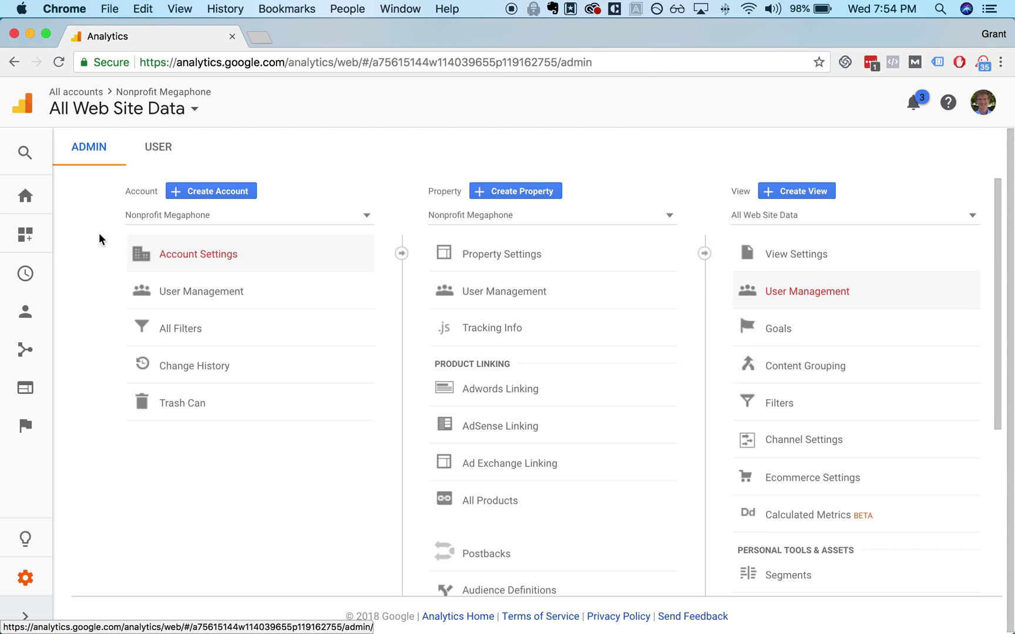
- Return to the Home dashboard and chart last-7-days Sessions (462 sessions)
click(30, 200)
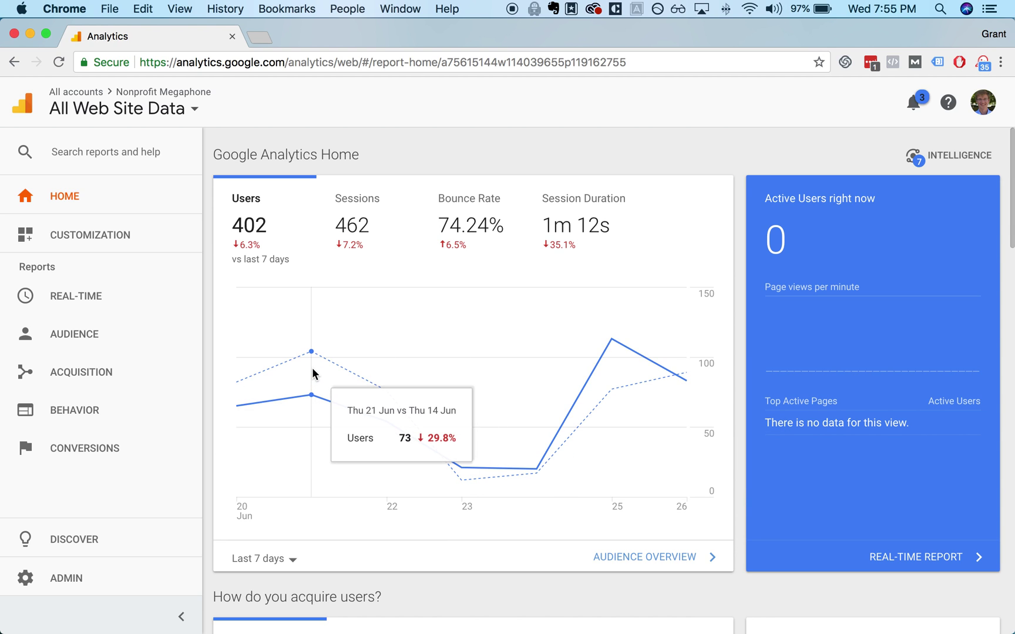
click(353, 234)
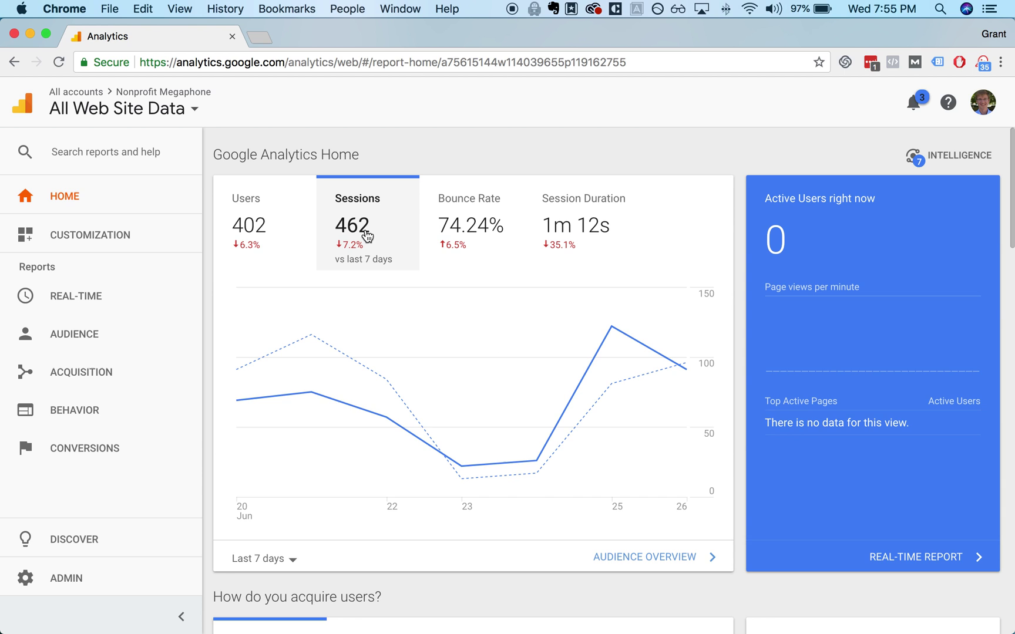
- Switch the home chart to Bounce Rate, then to Session Duration (1m 12s)
scroll(476, 165, down, 3)
scroll(491, 163, up, 3)
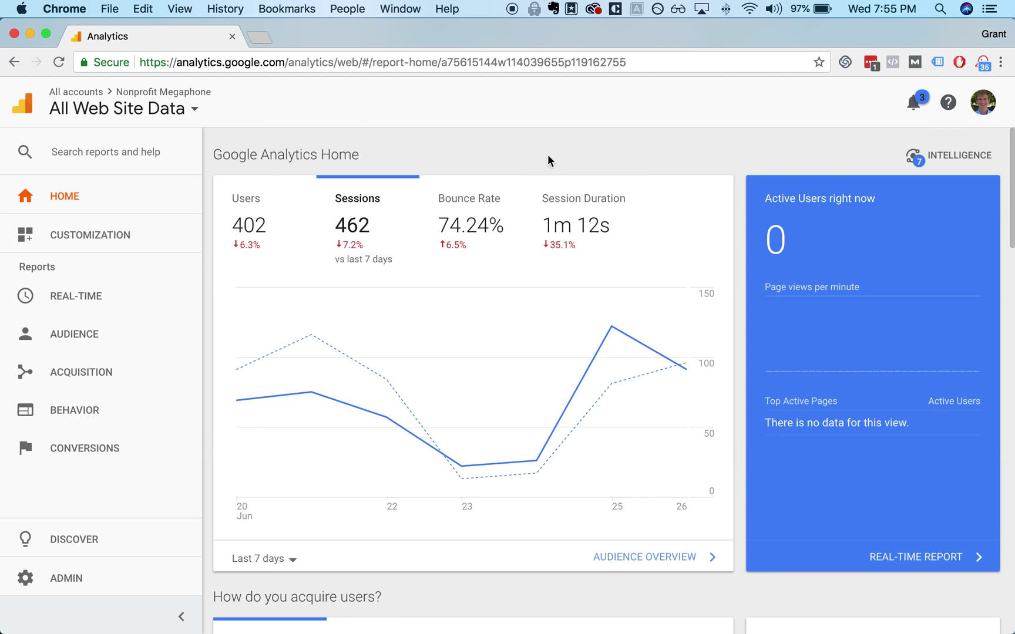
click(468, 235)
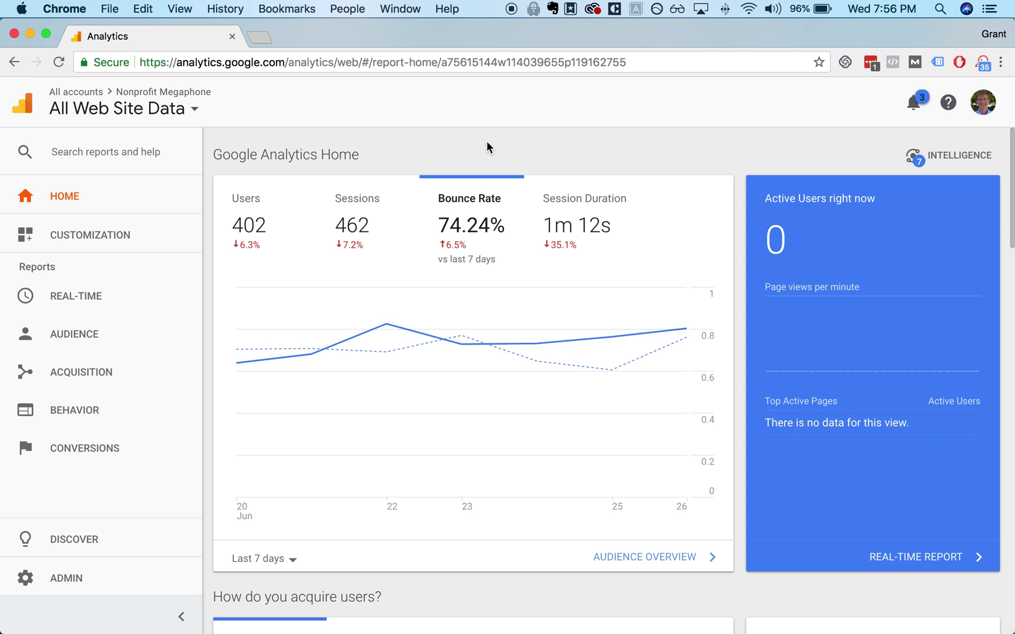
click(581, 226)
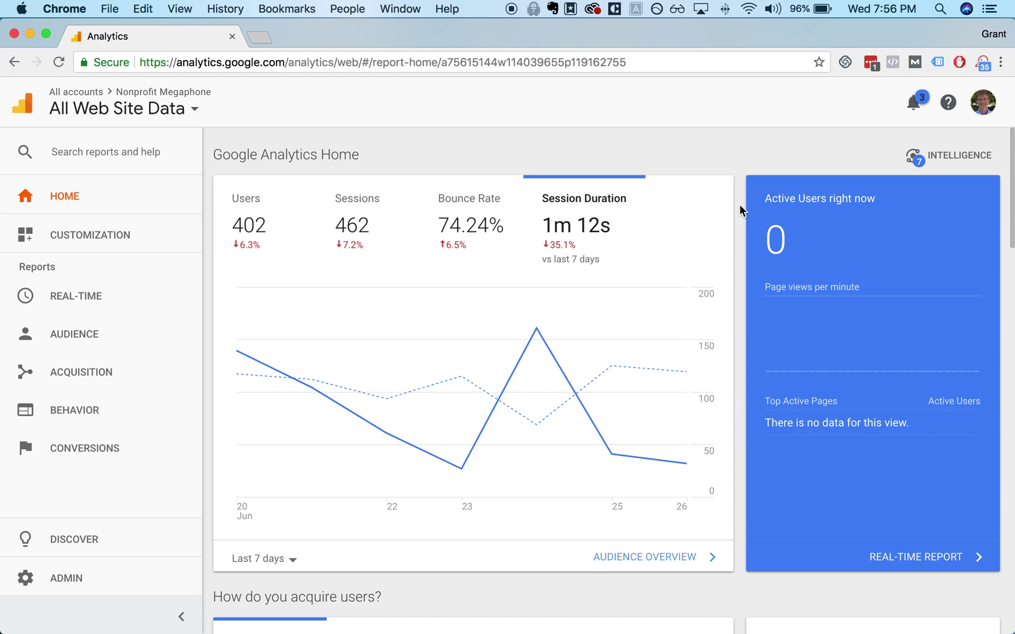
scroll(740, 211, down, 1)
scroll(823, 235, up, 1)
key(super+t)
- Load nonprofitmegaphone.com in a second tab and check the real-time card shows 1 active user
text(non)
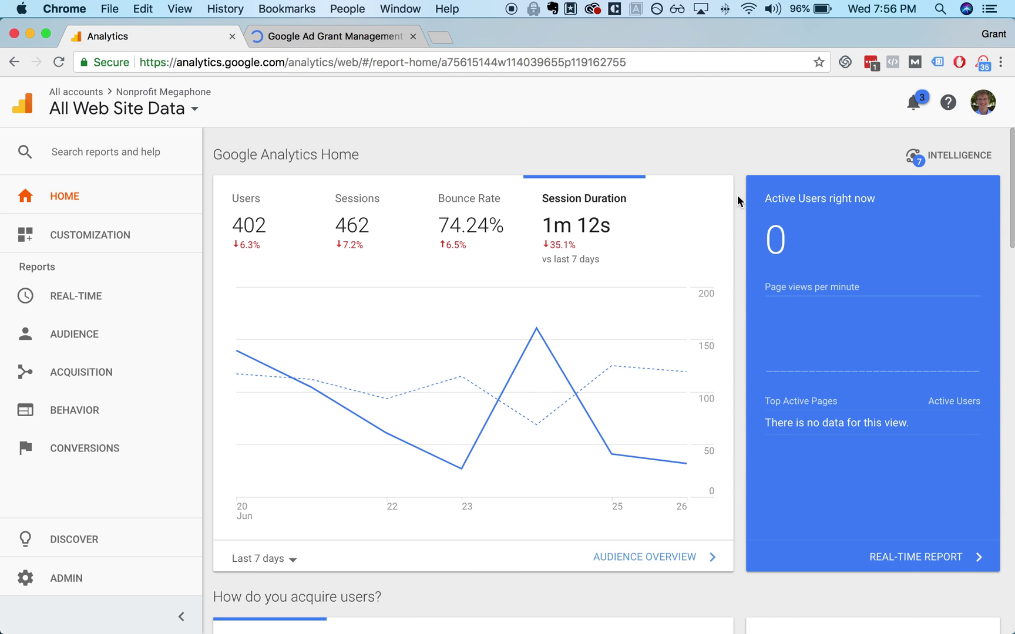
click(340, 32)
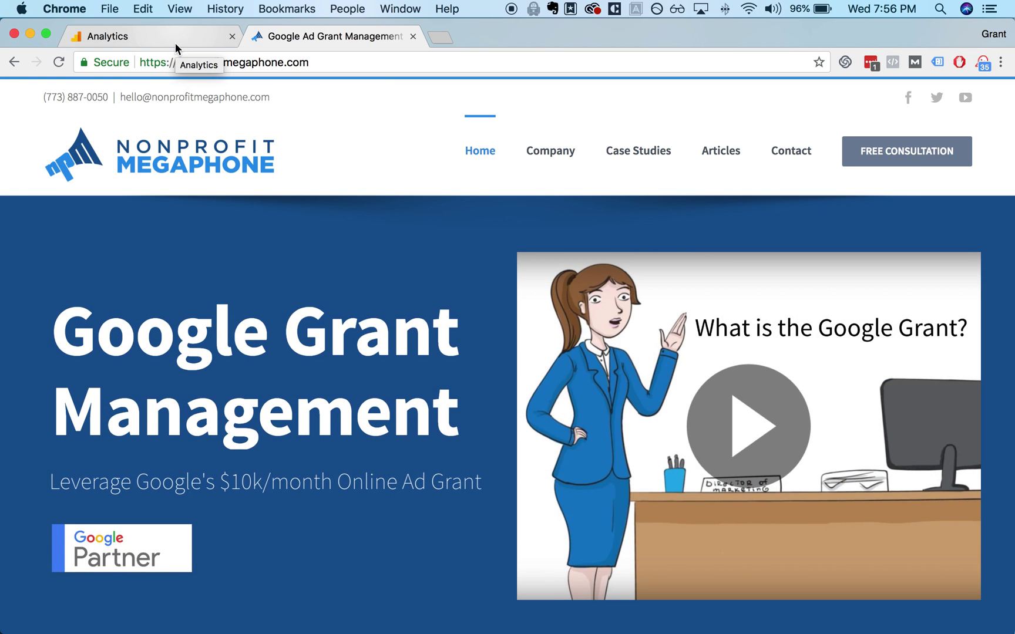
click(175, 43)
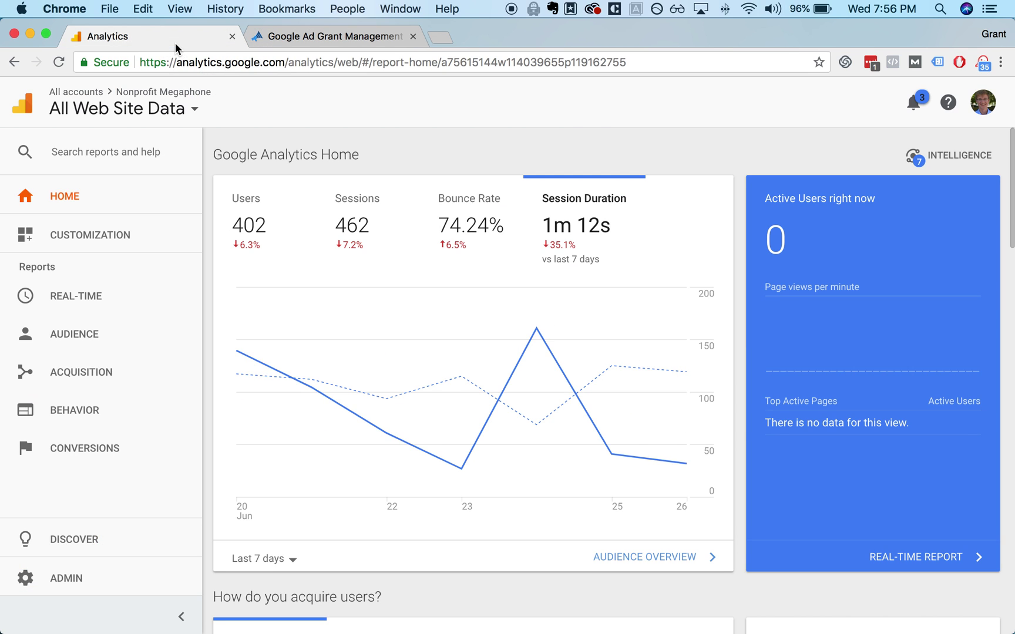
mouse_move(977, 327)
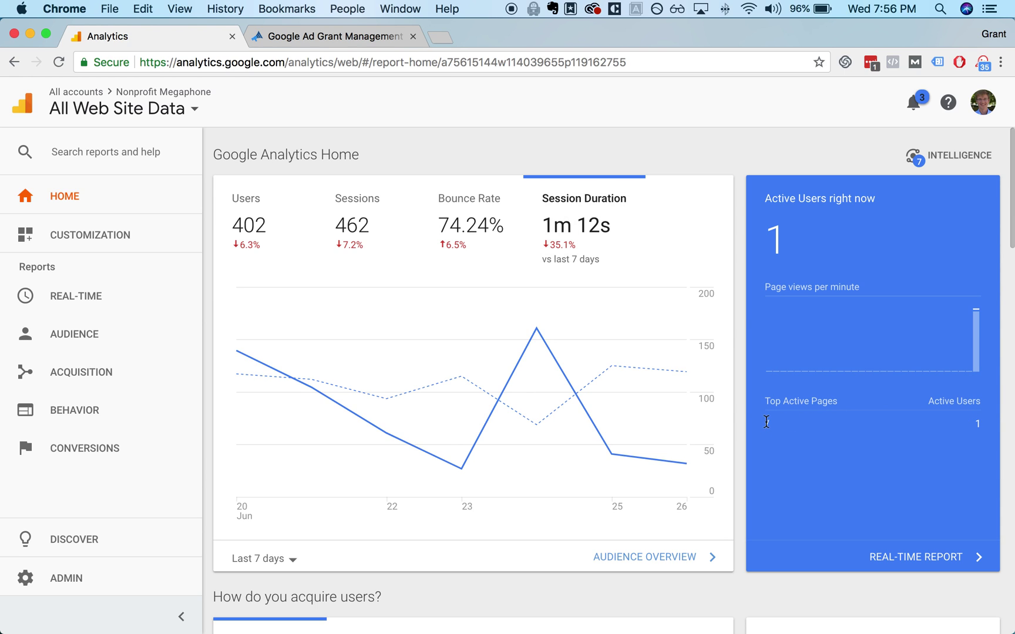
click(369, 37)
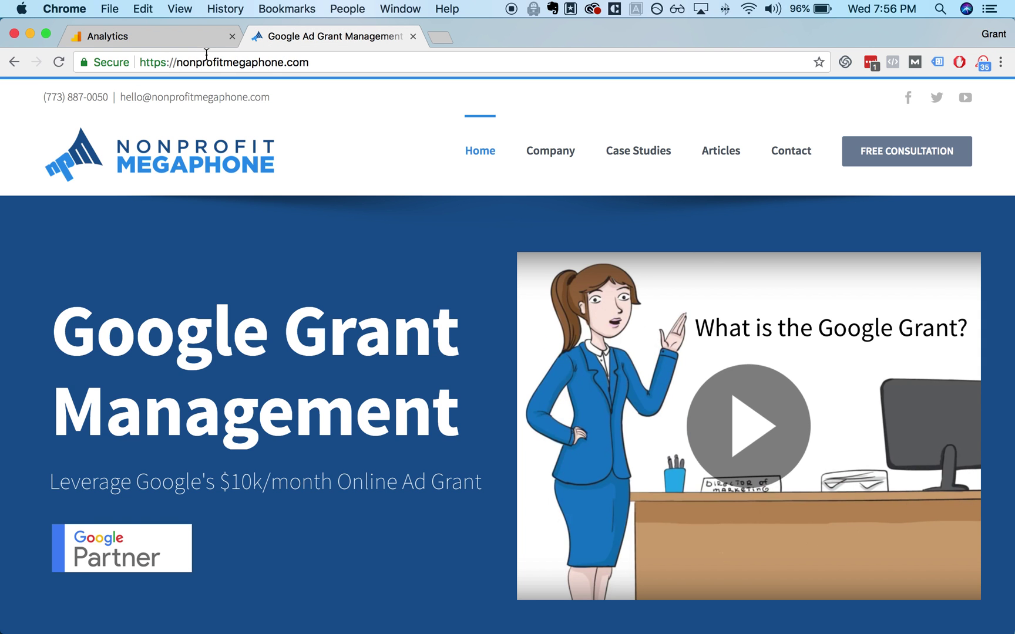
click(200, 41)
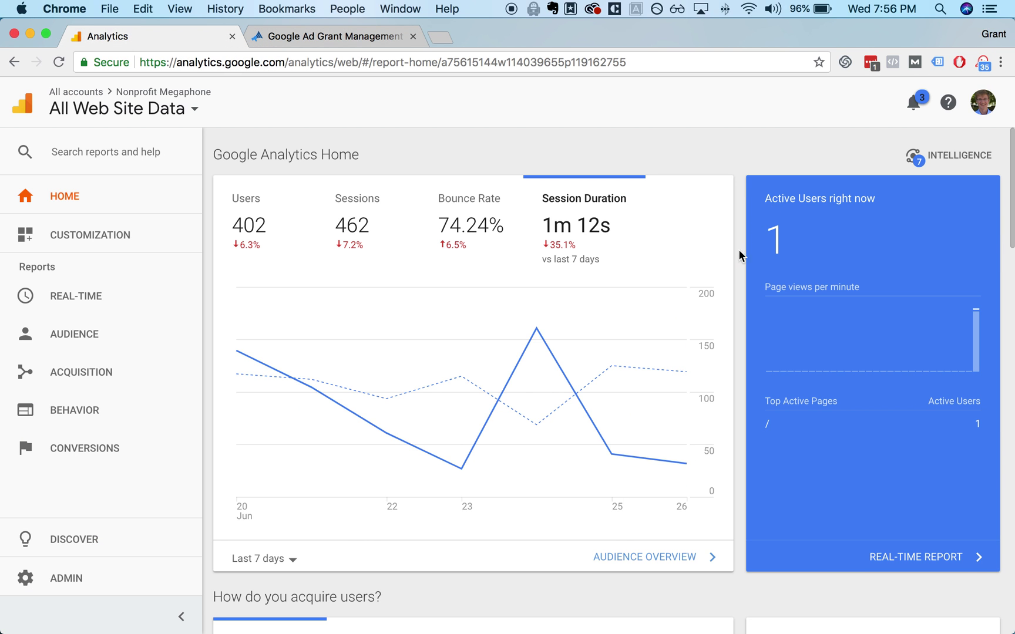
scroll(738, 254, down, 5)
scroll(730, 300, down, 3)
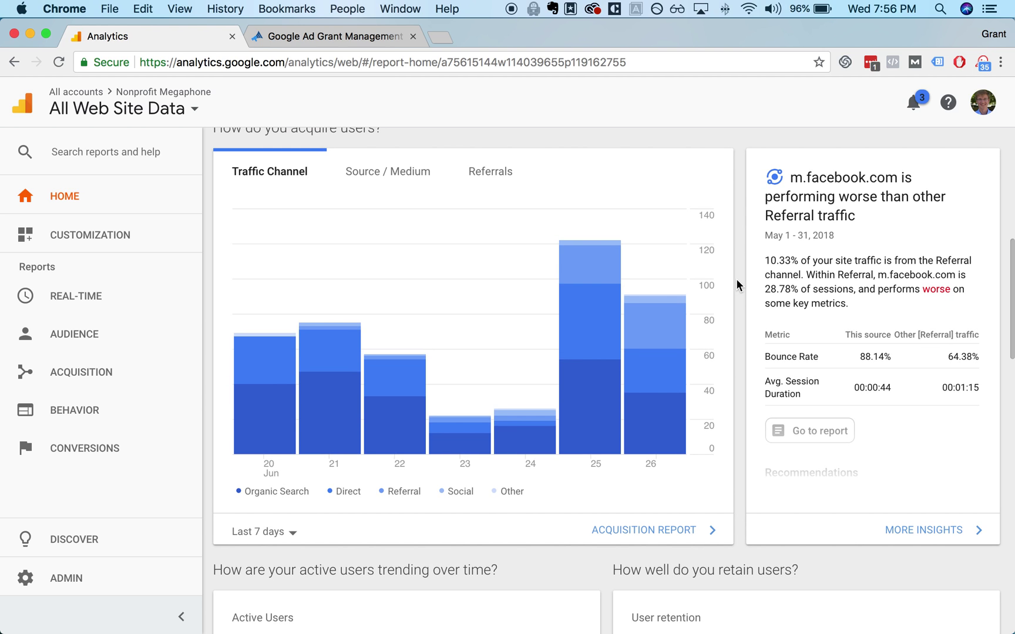
scroll(738, 284, down, 1)
mouse_move(534, 392)
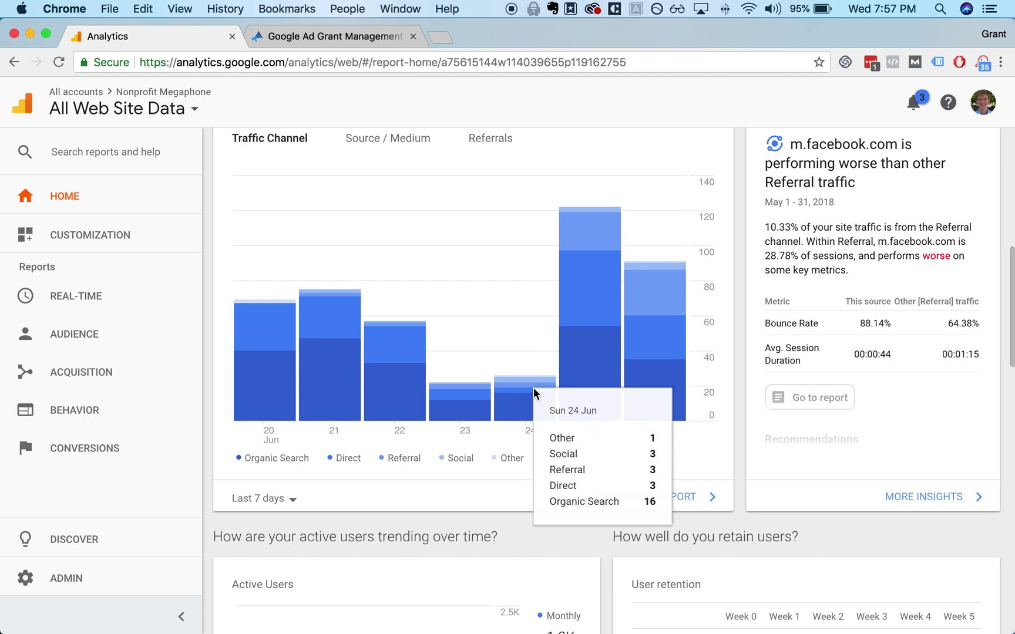
mouse_move(617, 385)
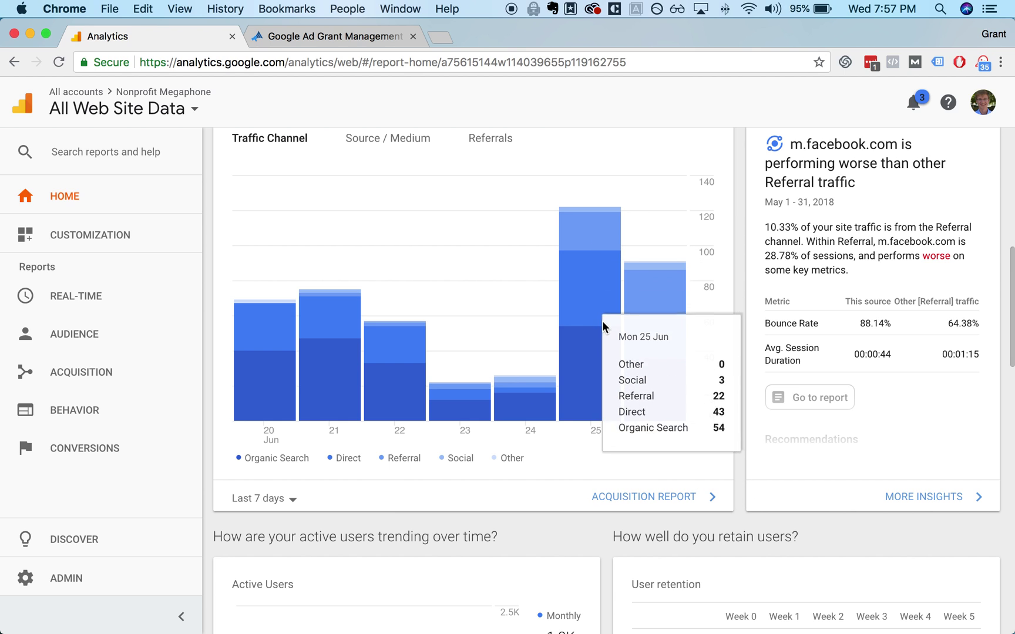
scroll(605, 365, up, 1)
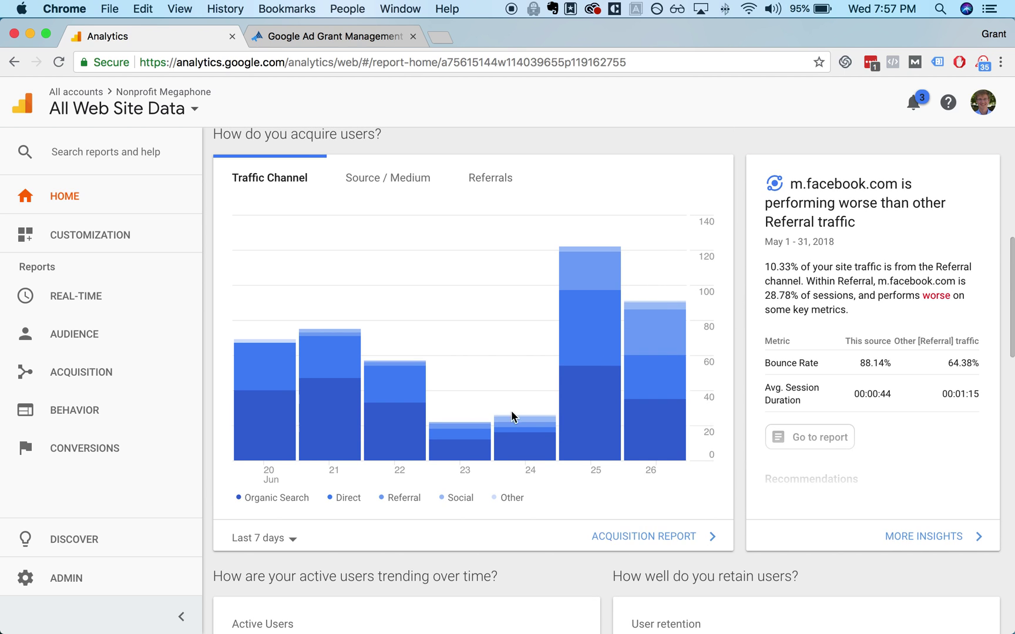
mouse_move(599, 352)
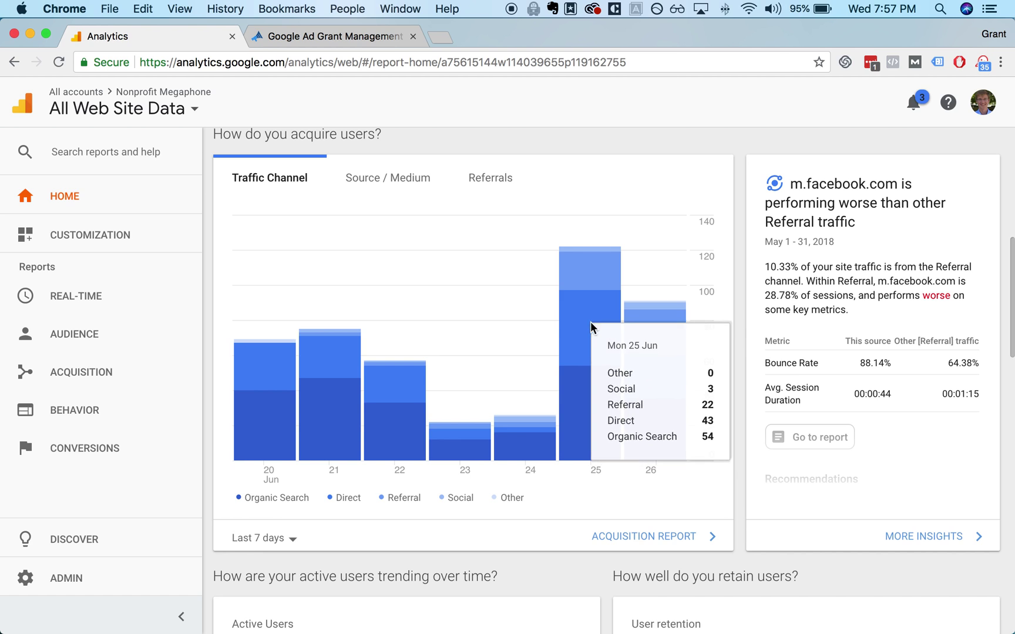
scroll(340, 508, down, 1)
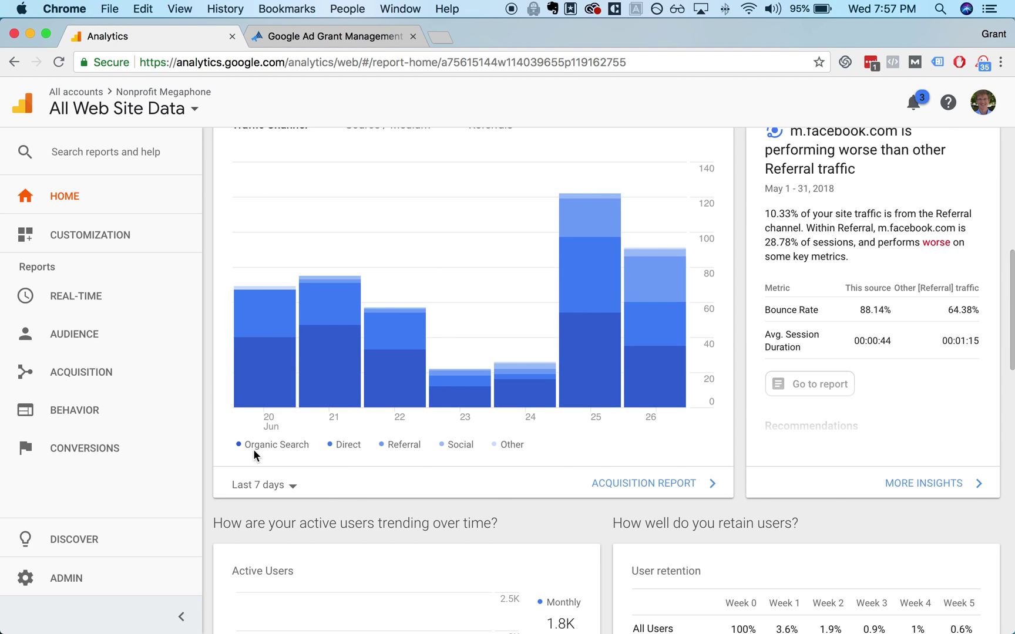
triple_click(290, 444)
click(304, 447)
scroll(541, 447, down, 3)
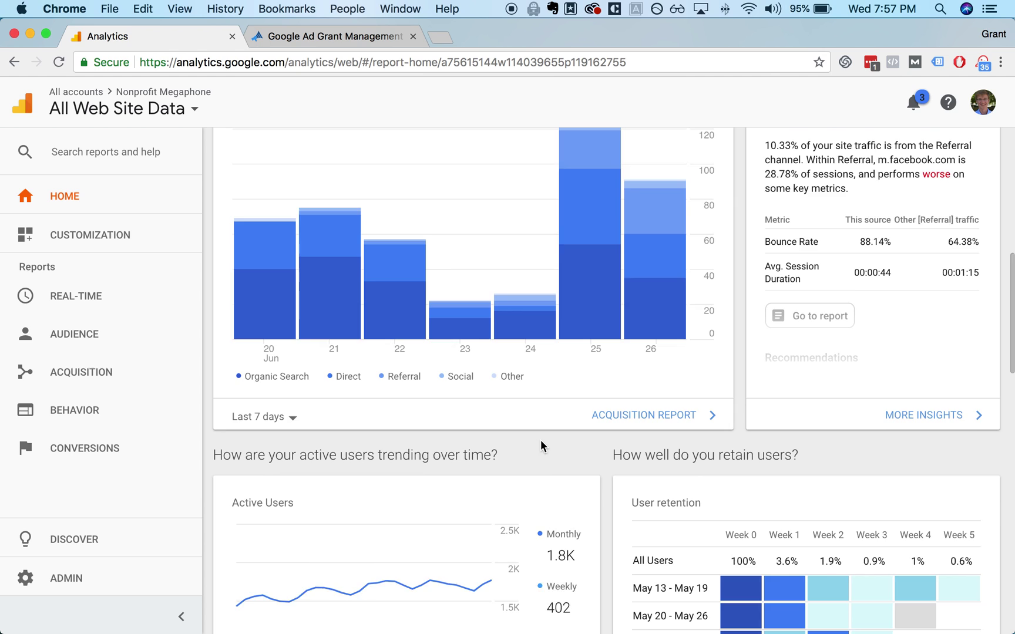
scroll(584, 414, down, 3)
scroll(594, 364, down, 2)
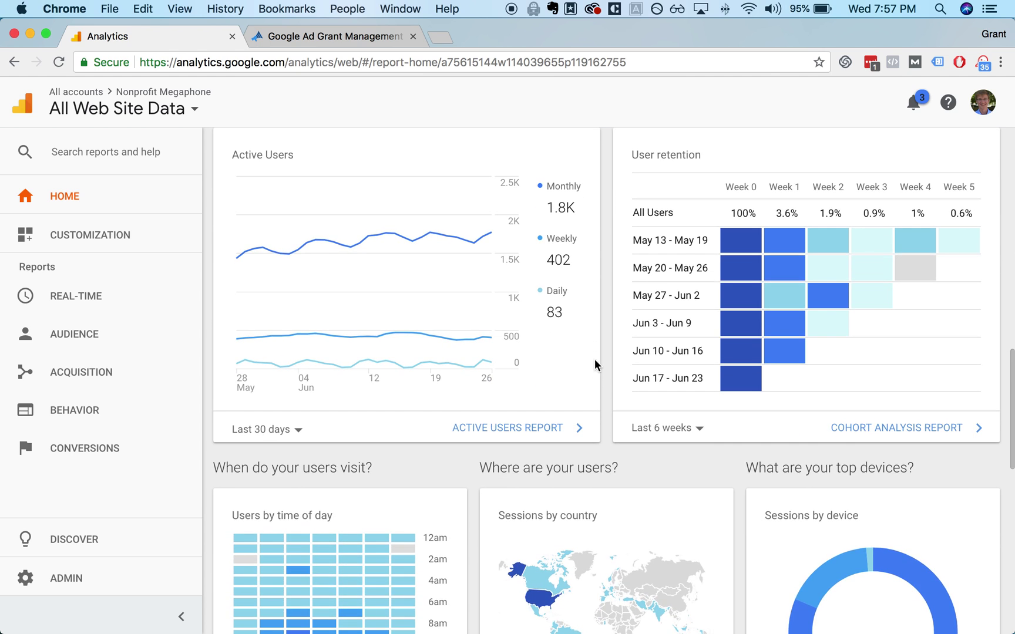
scroll(589, 352, down, 3)
scroll(482, 387, down, 2)
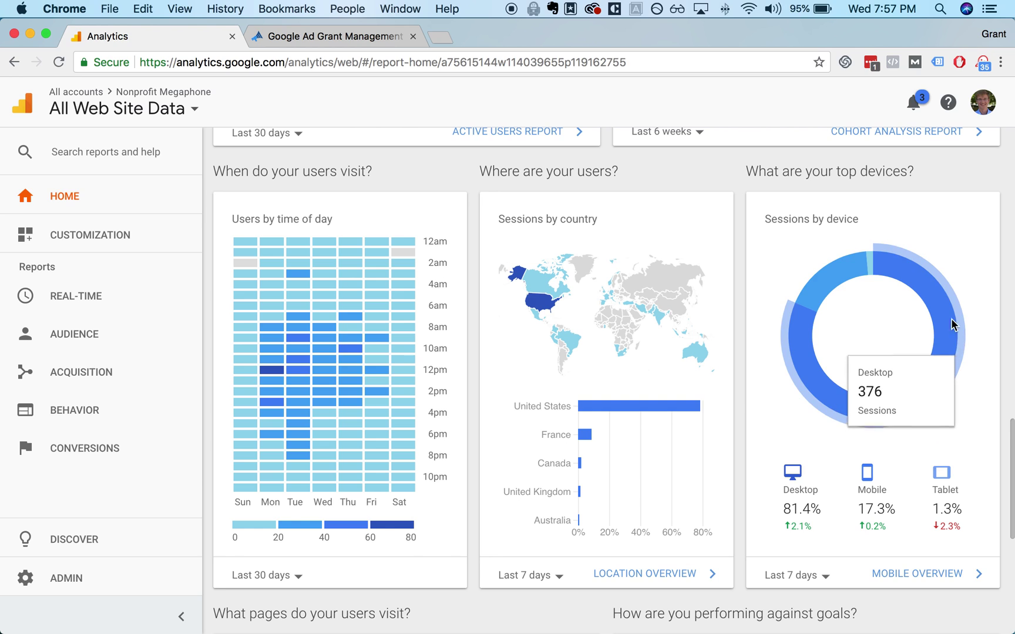
mouse_move(811, 317)
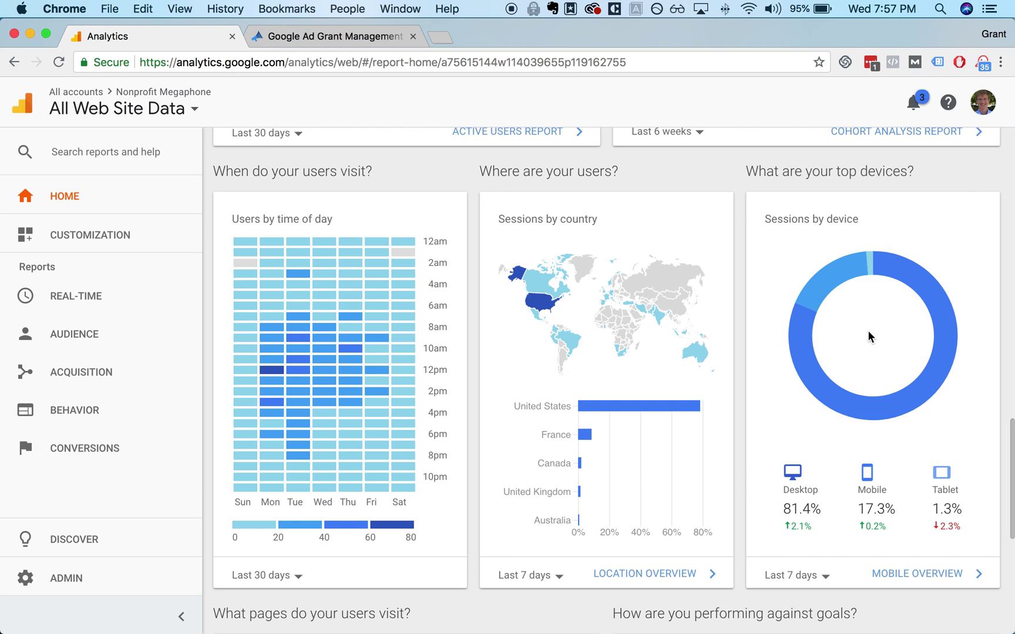
drag(782, 512, 818, 510)
click(818, 509)
scroll(761, 399, down, 1)
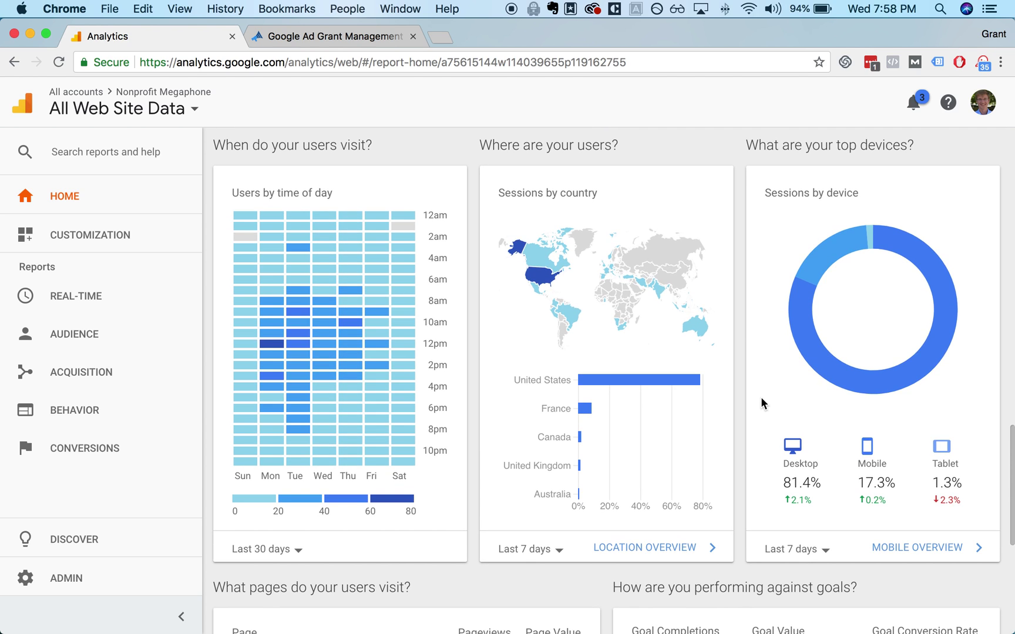
click(861, 484)
drag(861, 484, 884, 483)
scroll(771, 368, down, 3)
mouse_move(283, 281)
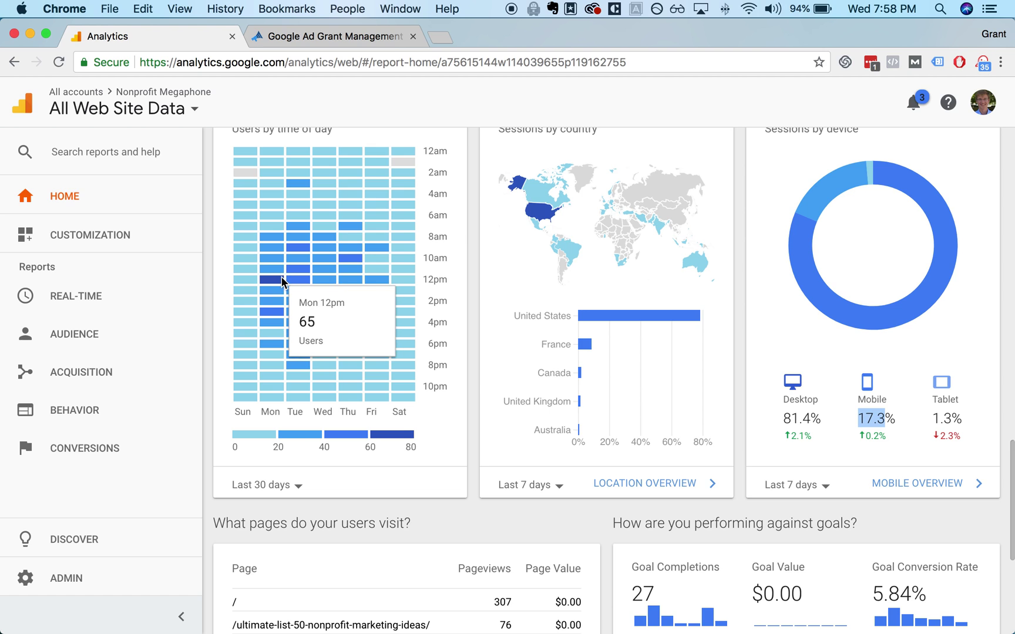
mouse_move(290, 256)
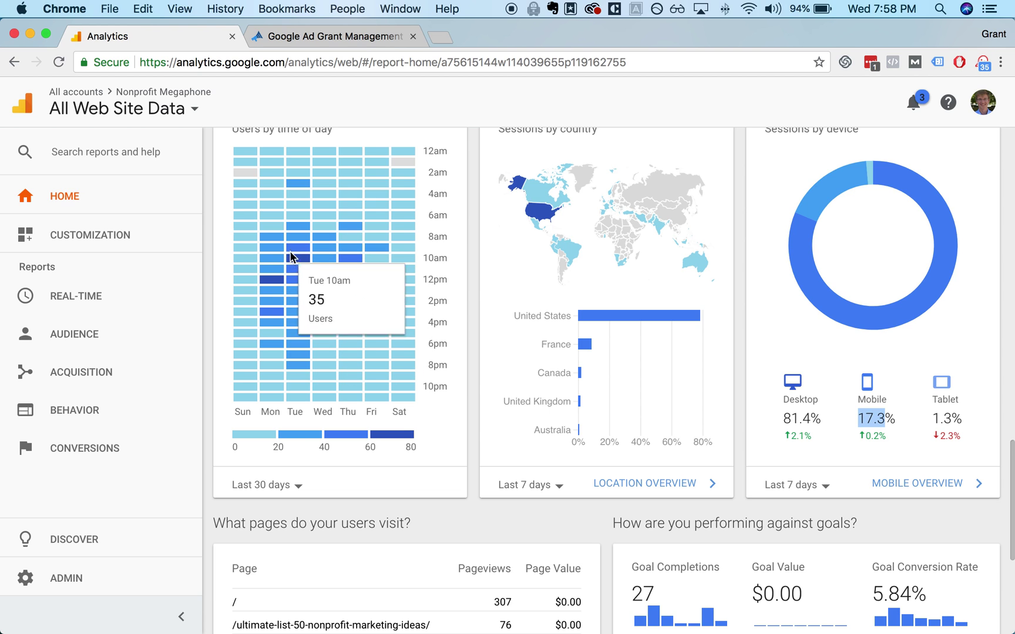
mouse_move(310, 356)
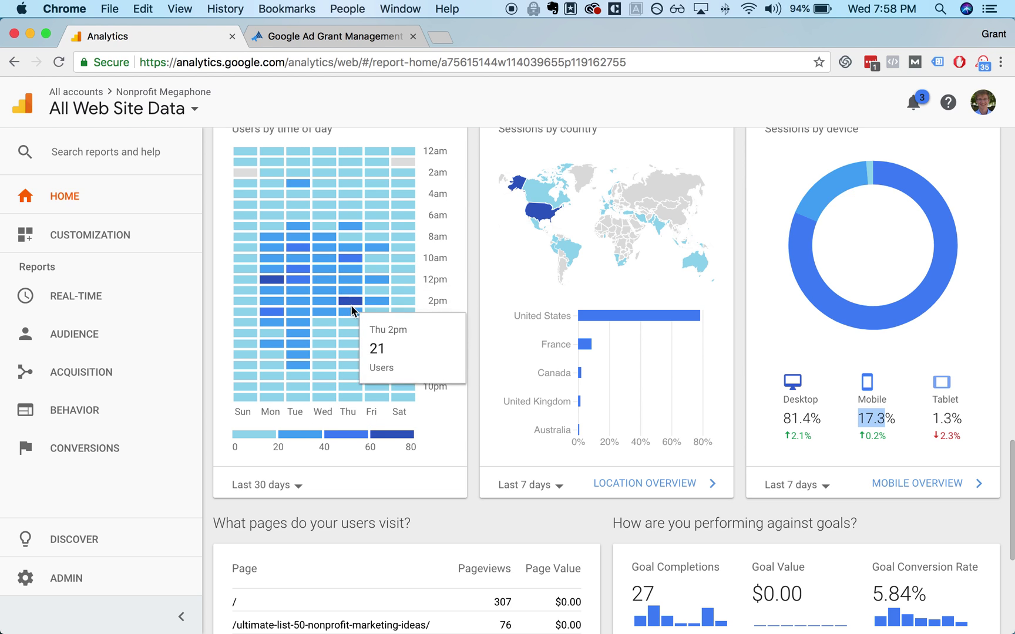
mouse_move(571, 210)
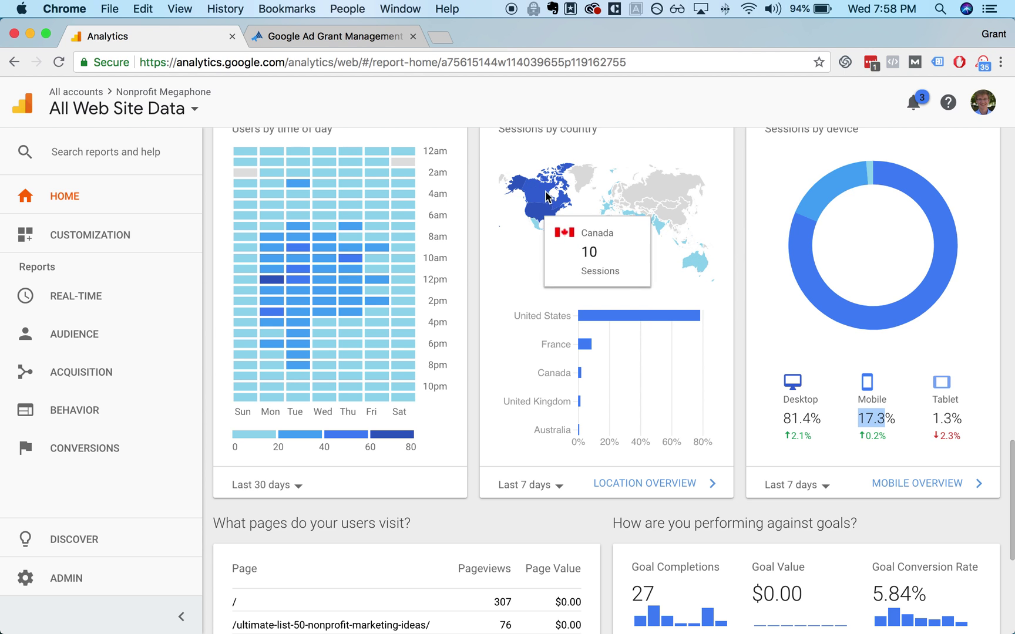
scroll(507, 283, down, 5)
scroll(501, 275, up, 2)
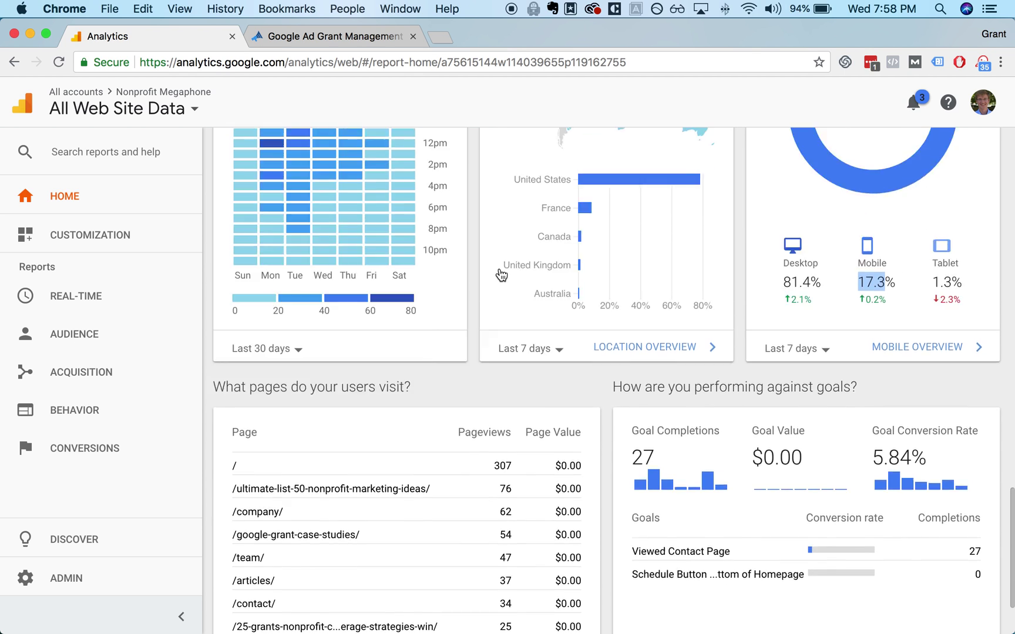
scroll(501, 275, up, 10)
- Open the Real-Time Overview and scroll to Top Locations, showing 1 user in Chicago
click(82, 300)
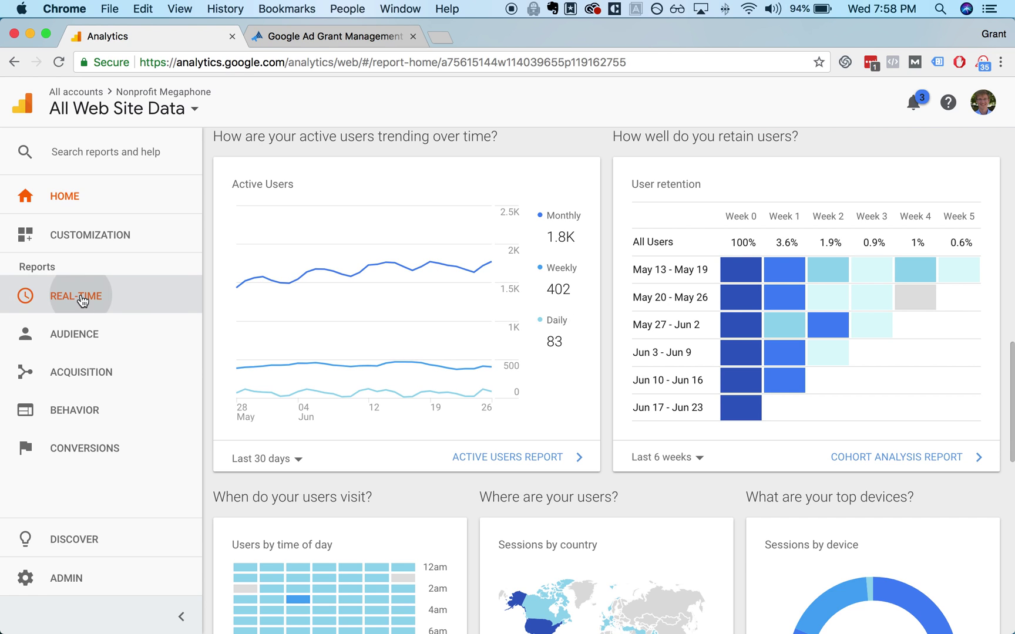
click(83, 329)
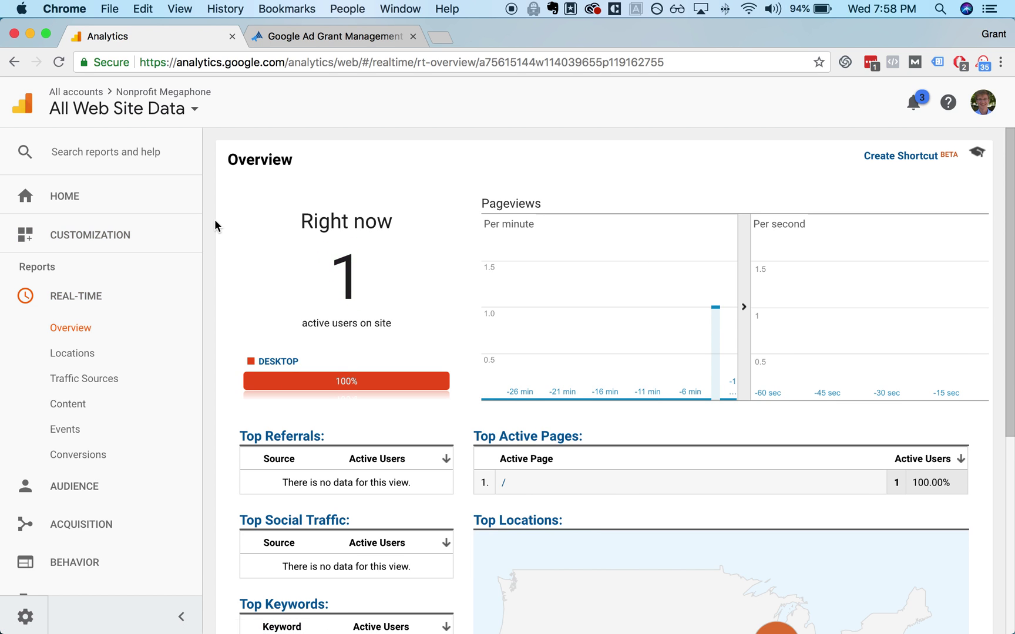
scroll(215, 222, down, 3)
scroll(214, 222, down, 3)
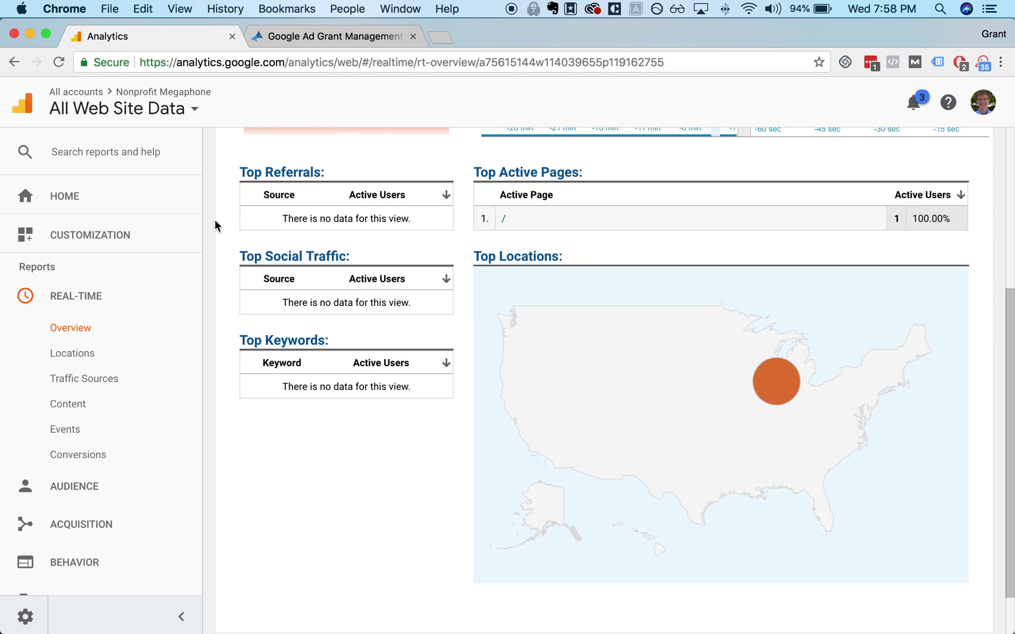
scroll(214, 220, down, 1)
mouse_move(790, 373)
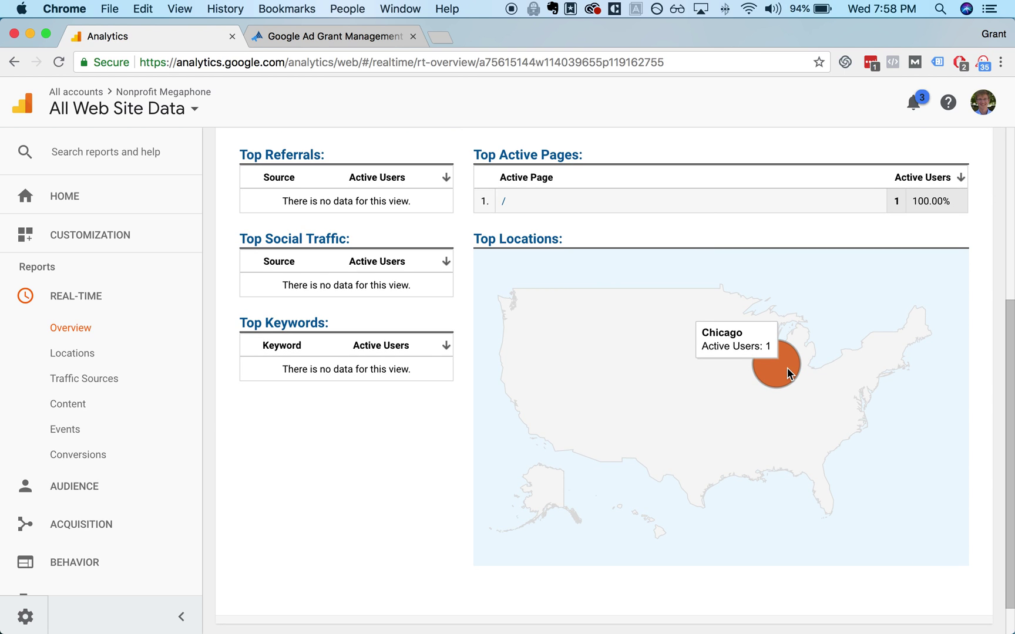
scroll(216, 253, down, 1)
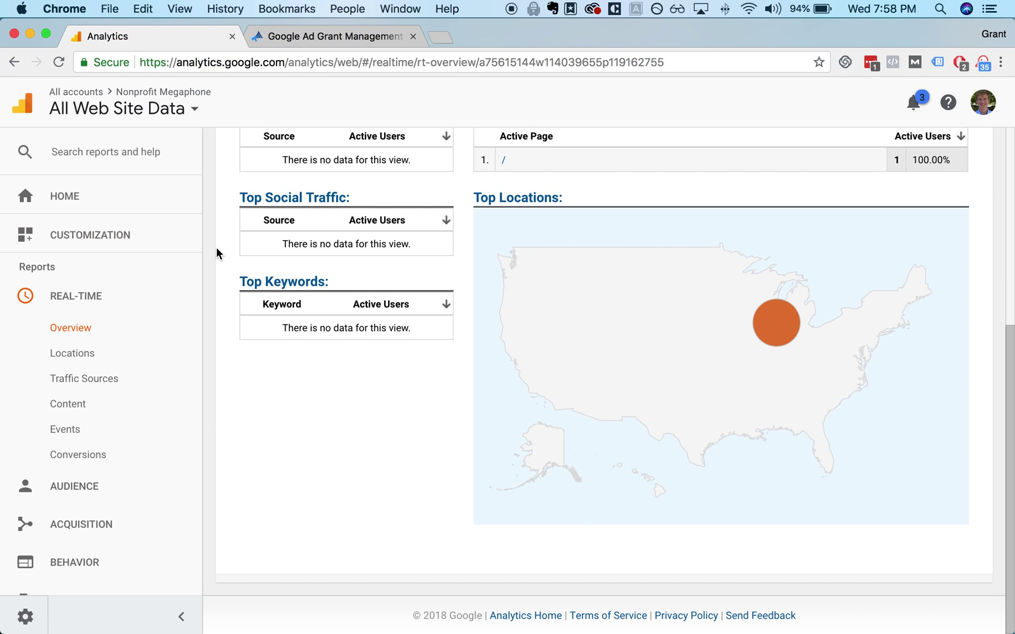
- View real-time Events, then Conversions for the Viewed Contact Page and Schedule Button goals
click(129, 426)
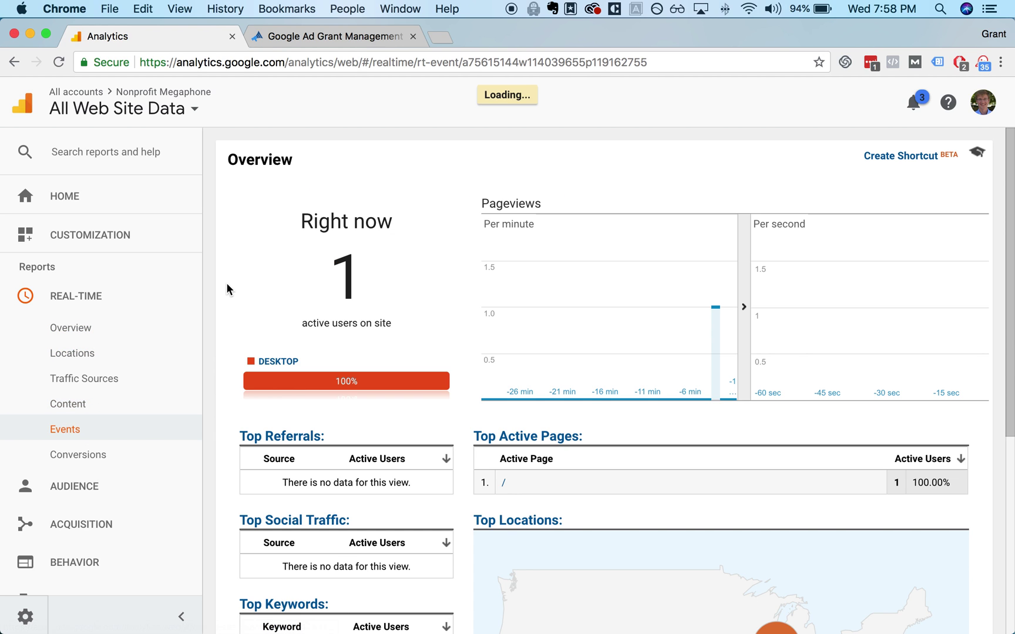
scroll(220, 306, down, 3)
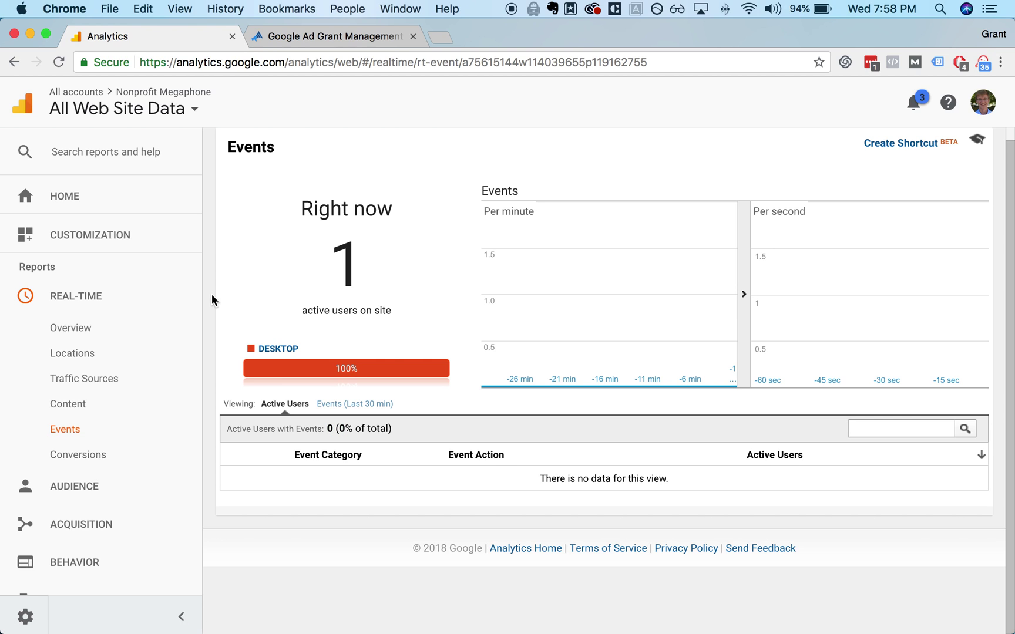
click(100, 451)
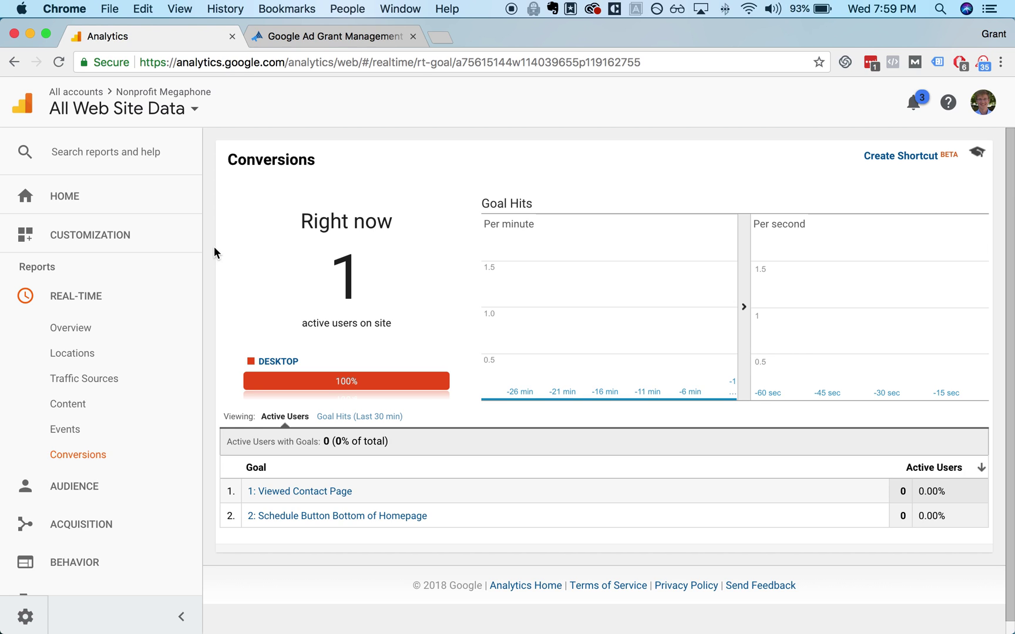
scroll(139, 331, down, 1)
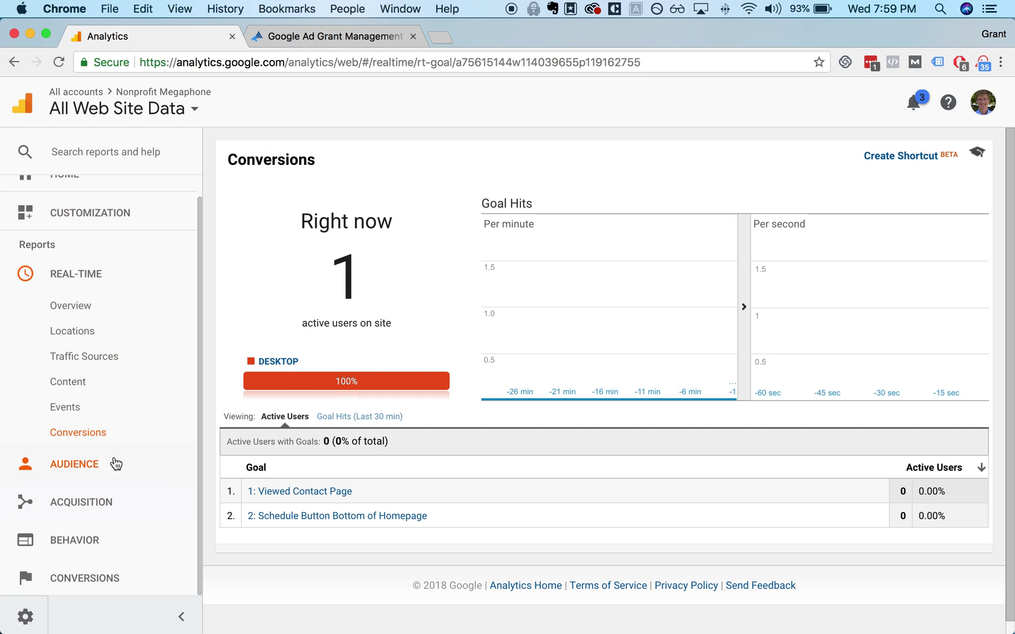
- Open the Acquisition Overview and scroll to Top Channels, where Organic Search leads at 51.8%
click(117, 504)
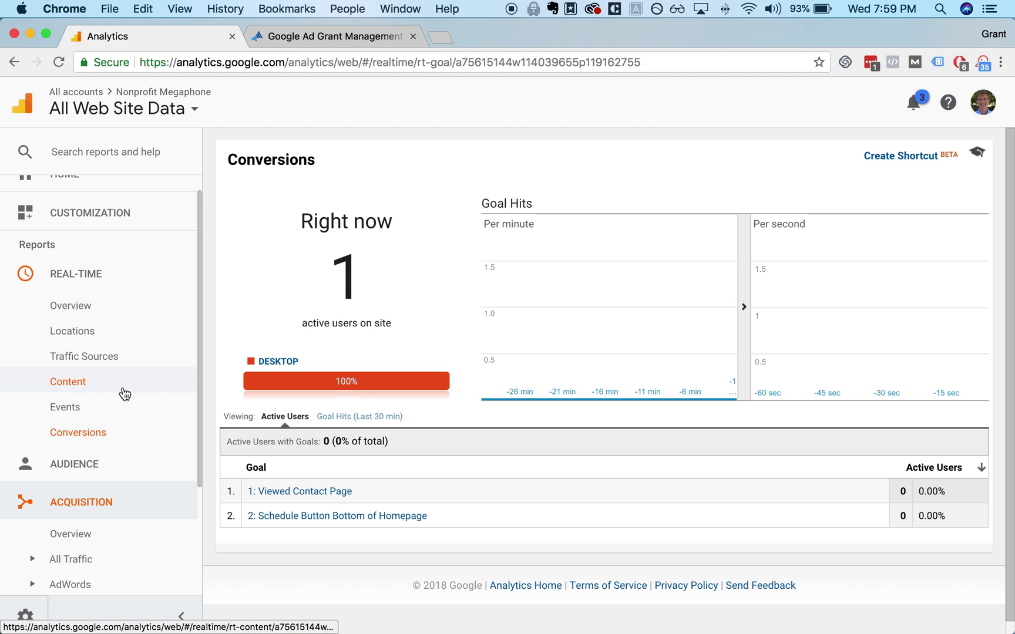
click(88, 535)
scroll(113, 369, down, 3)
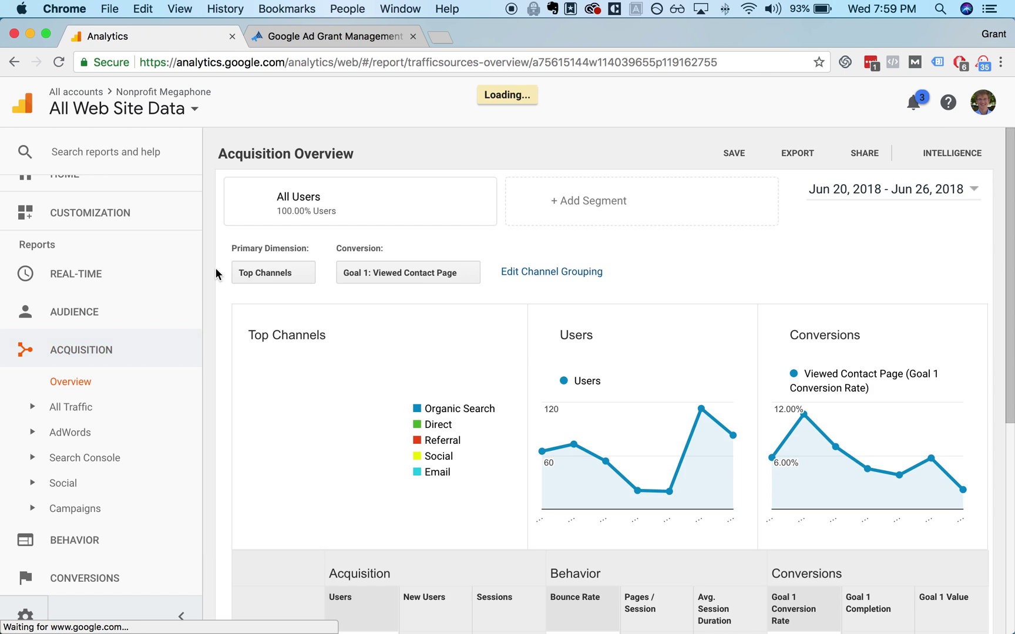
scroll(215, 268, down, 4)
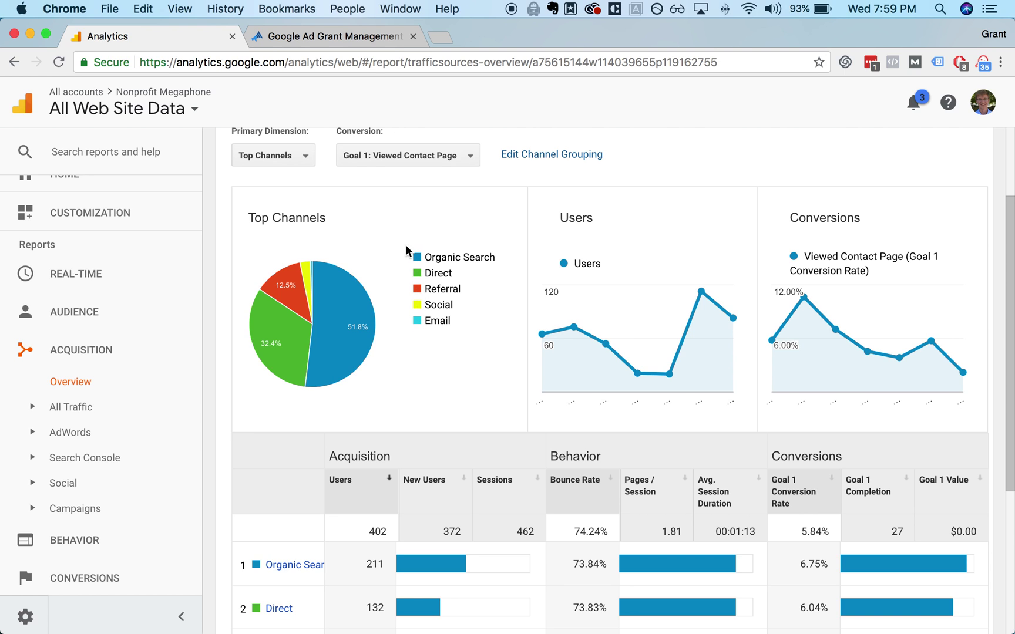
scroll(407, 289, down, 2)
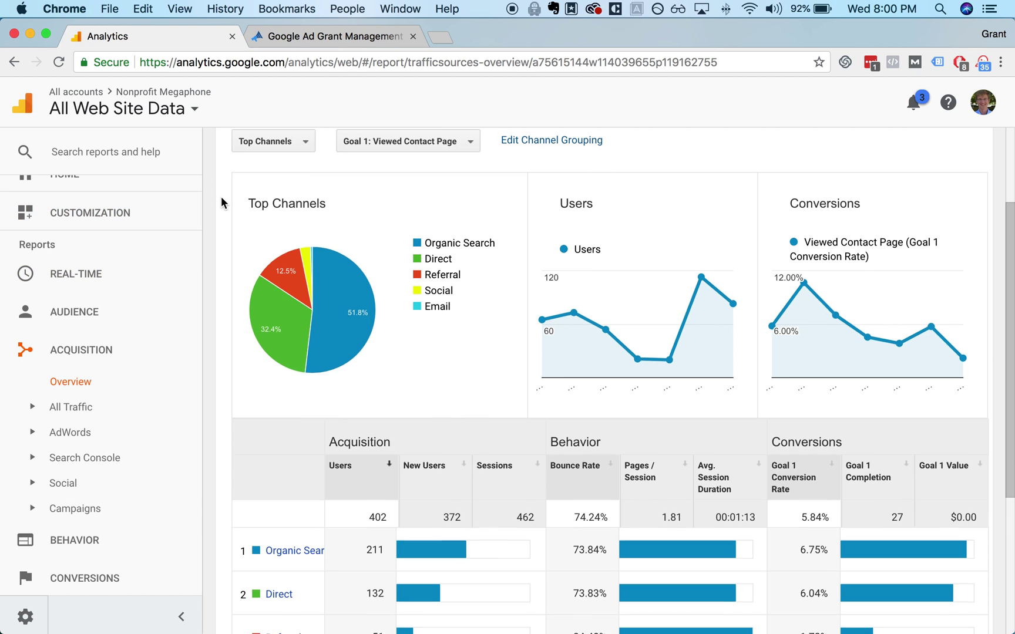
scroll(221, 203, down, 2)
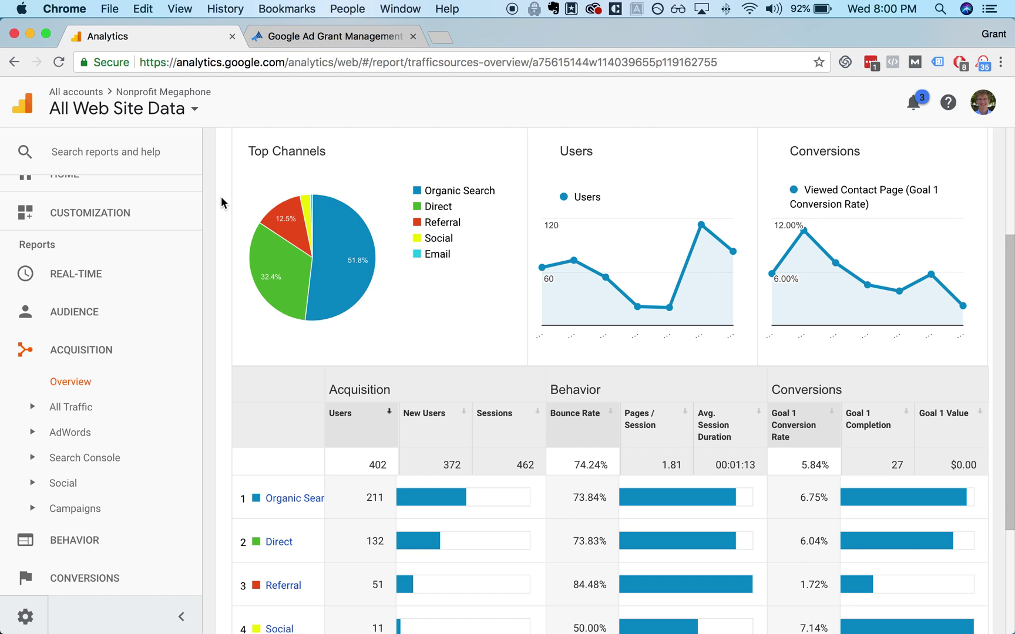
scroll(221, 198, down, 5)
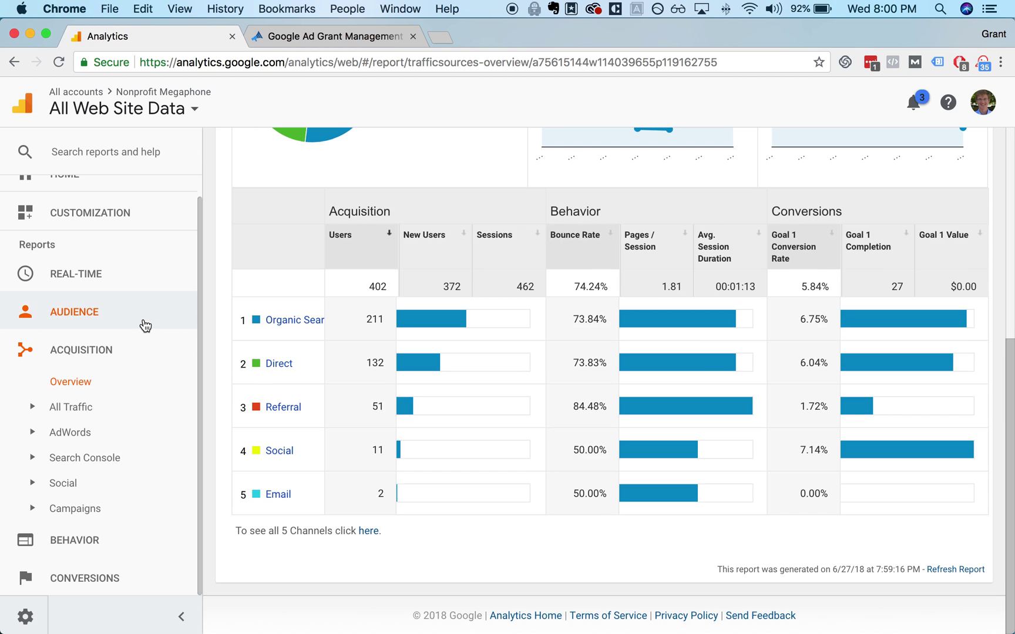
click(125, 540)
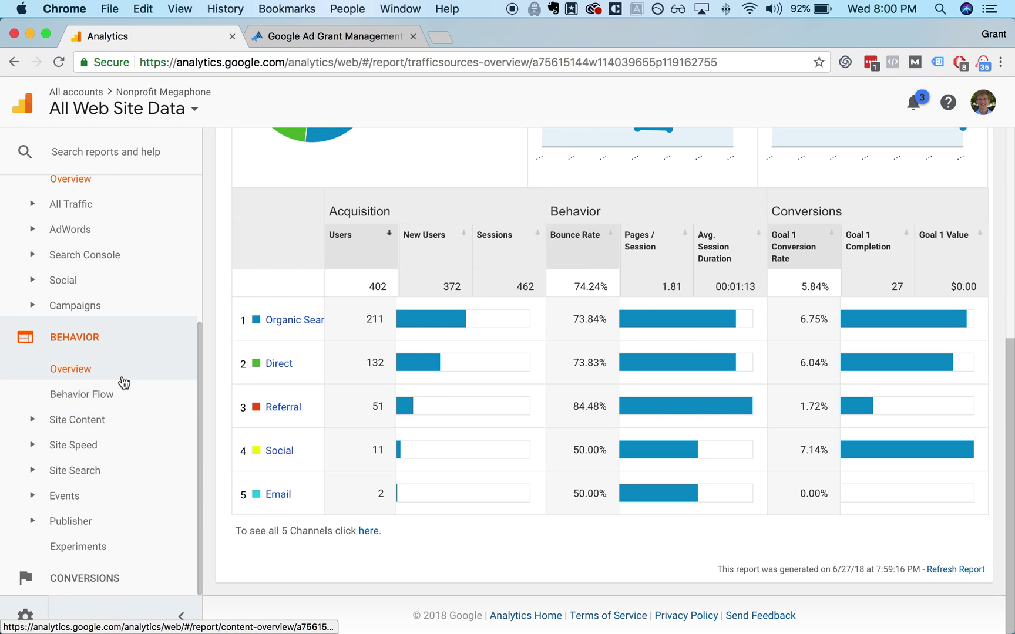
click(125, 394)
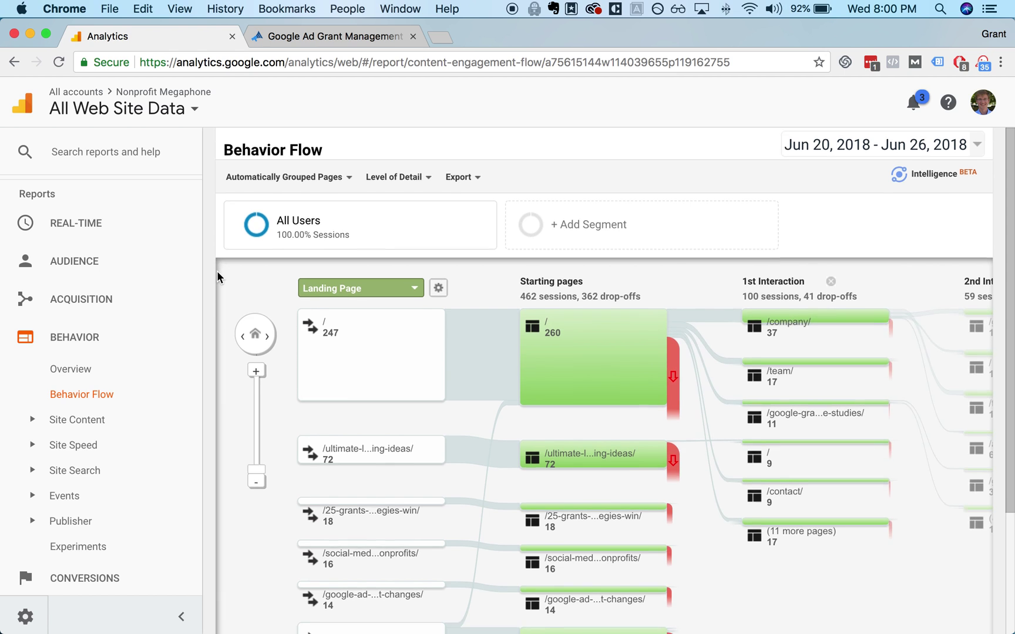
scroll(216, 270, down, 3)
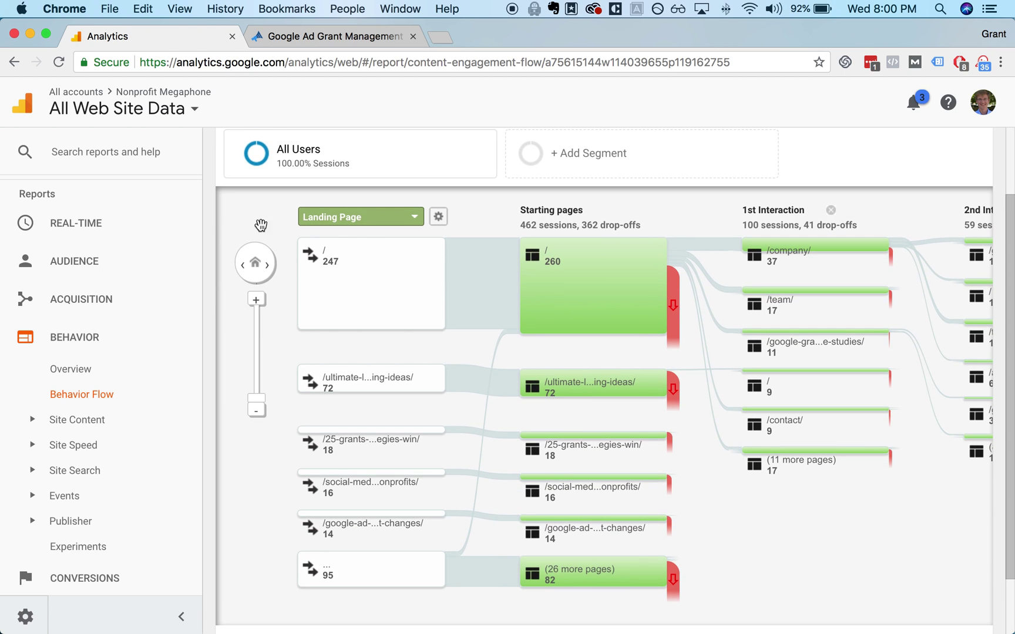
scroll(329, 258, up, 1)
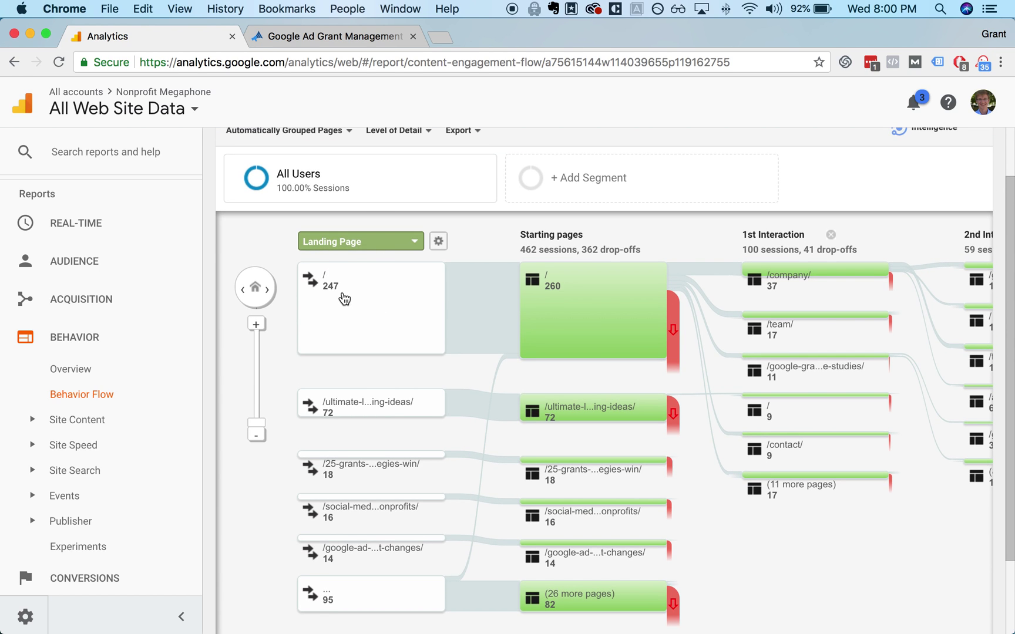
mouse_move(598, 304)
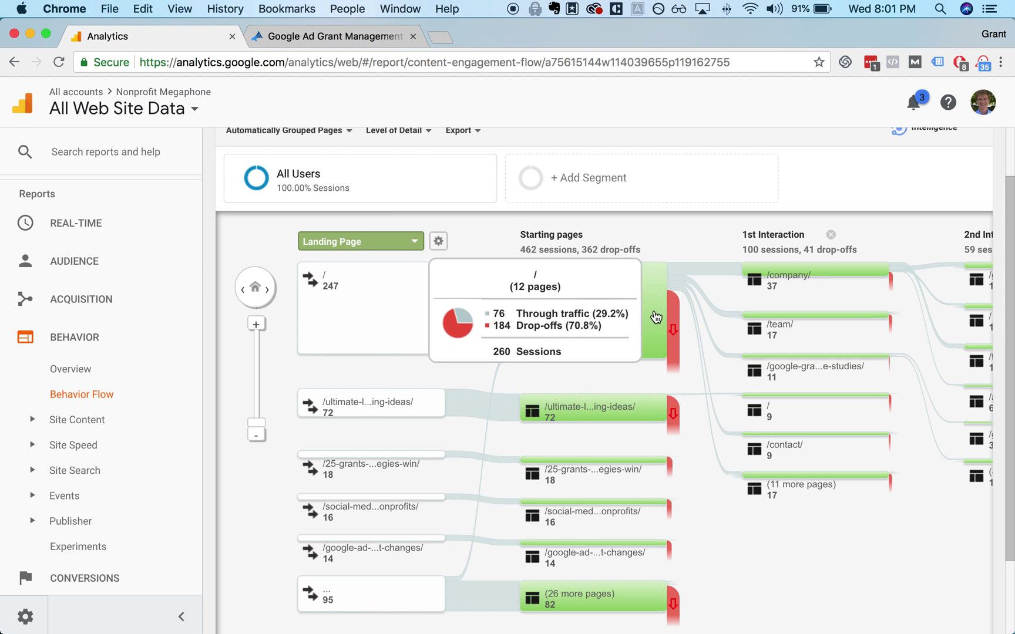
mouse_move(673, 312)
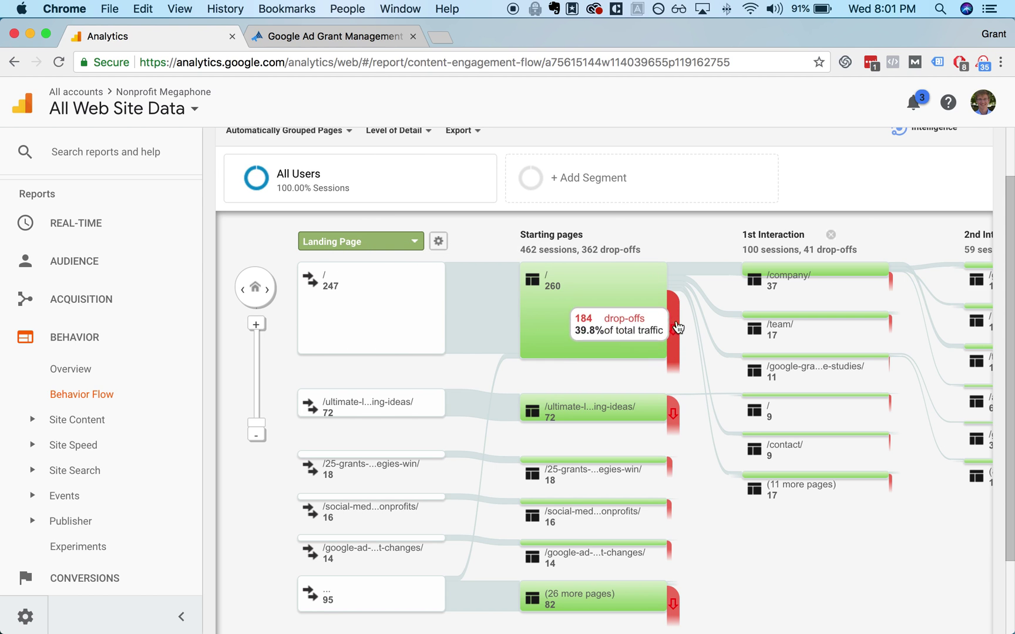
mouse_move(603, 331)
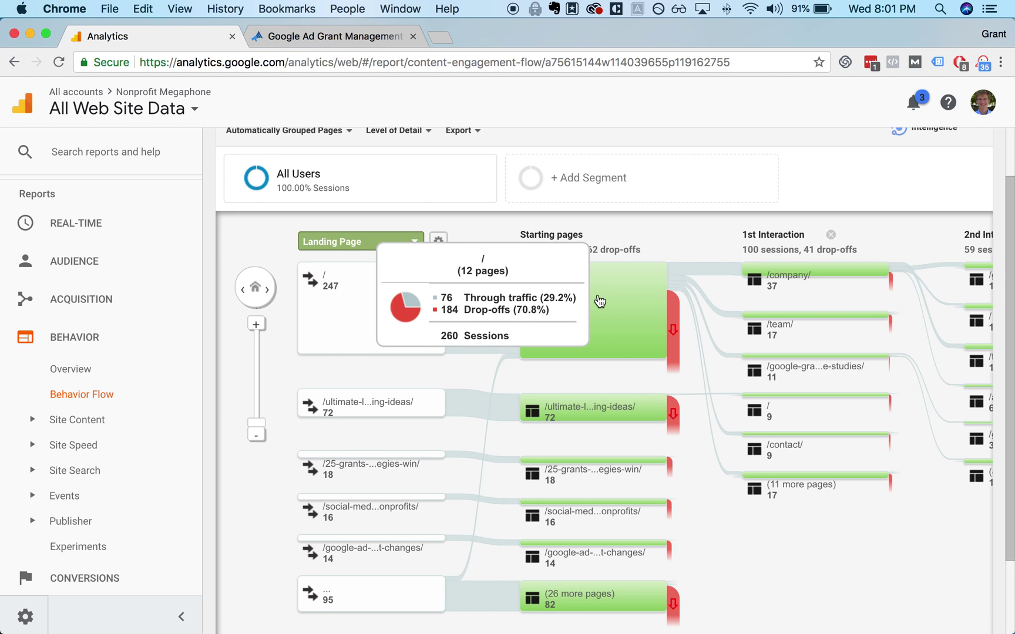
mouse_move(670, 281)
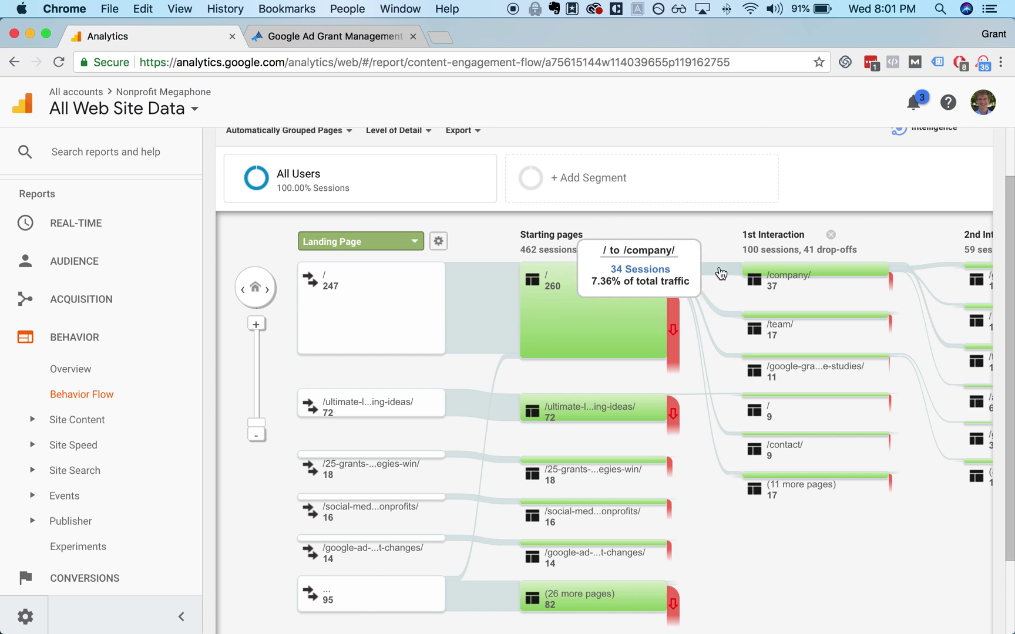
mouse_move(763, 274)
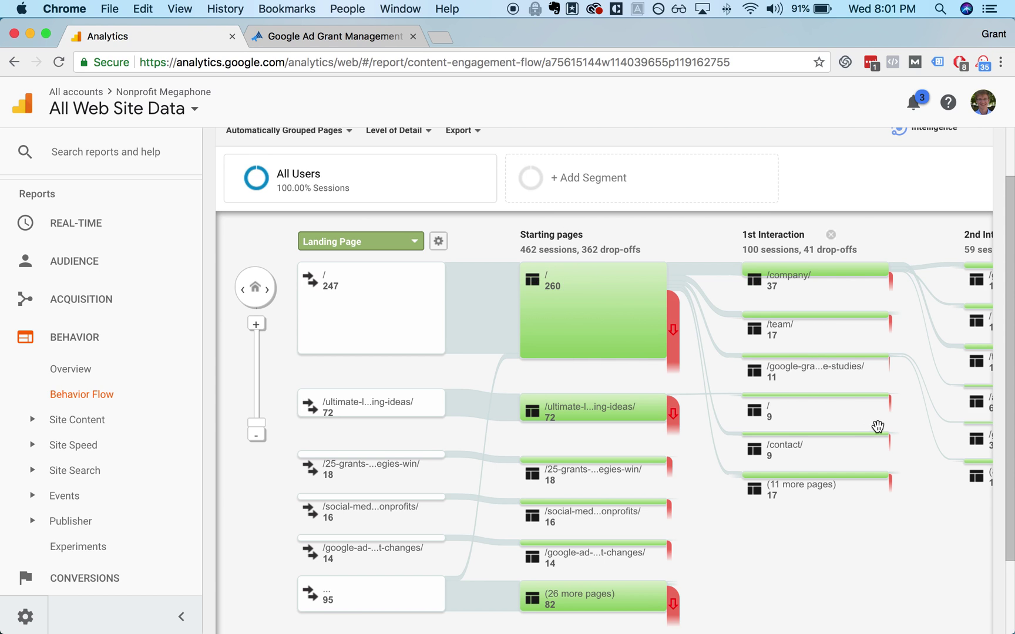
drag(942, 522, 624, 555)
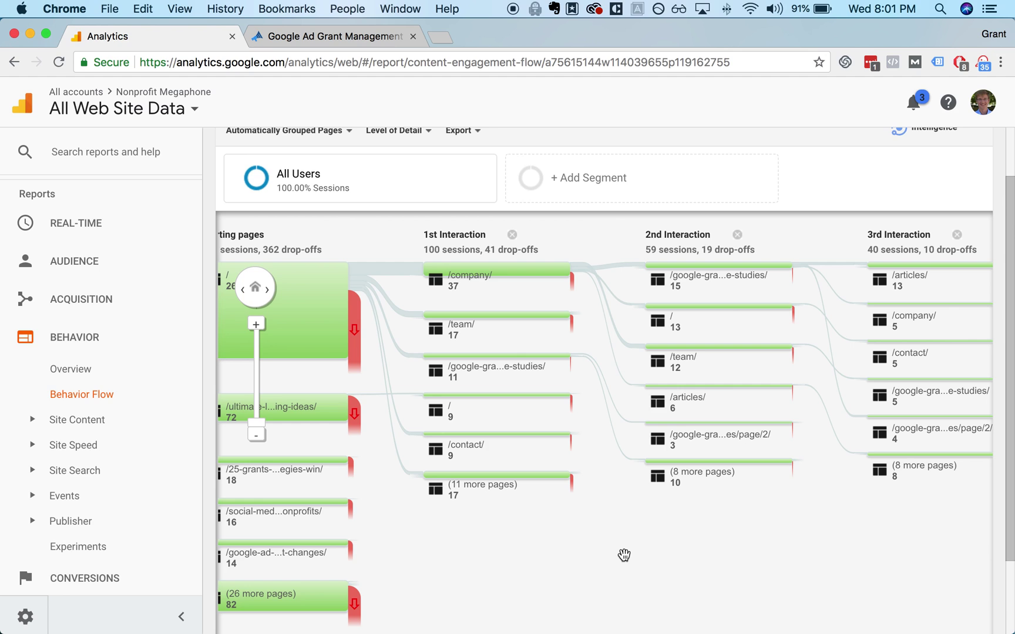
mouse_move(532, 324)
mouse_move(334, 291)
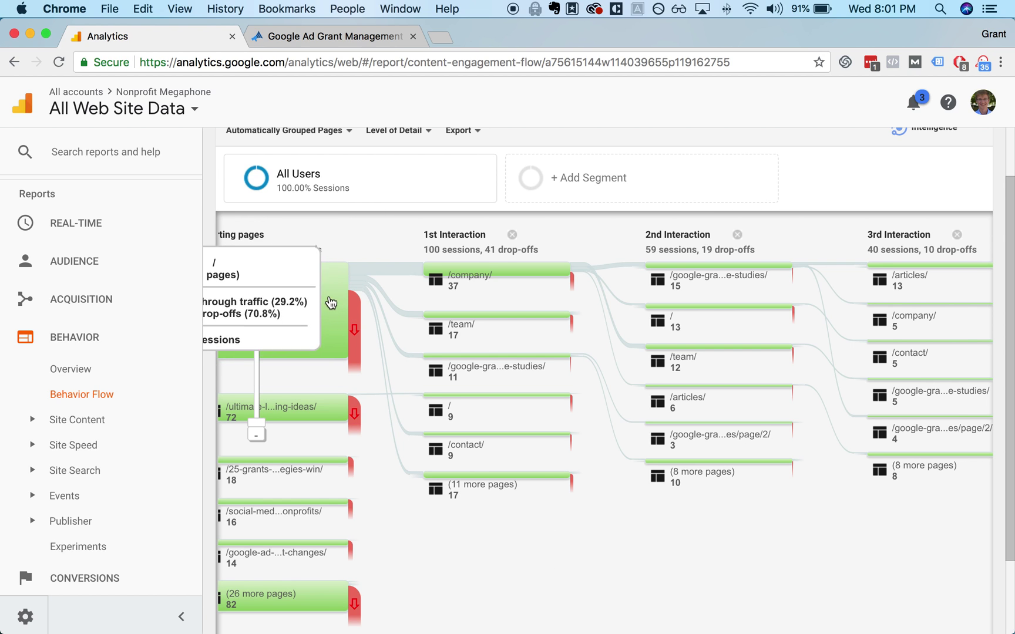
mouse_move(469, 275)
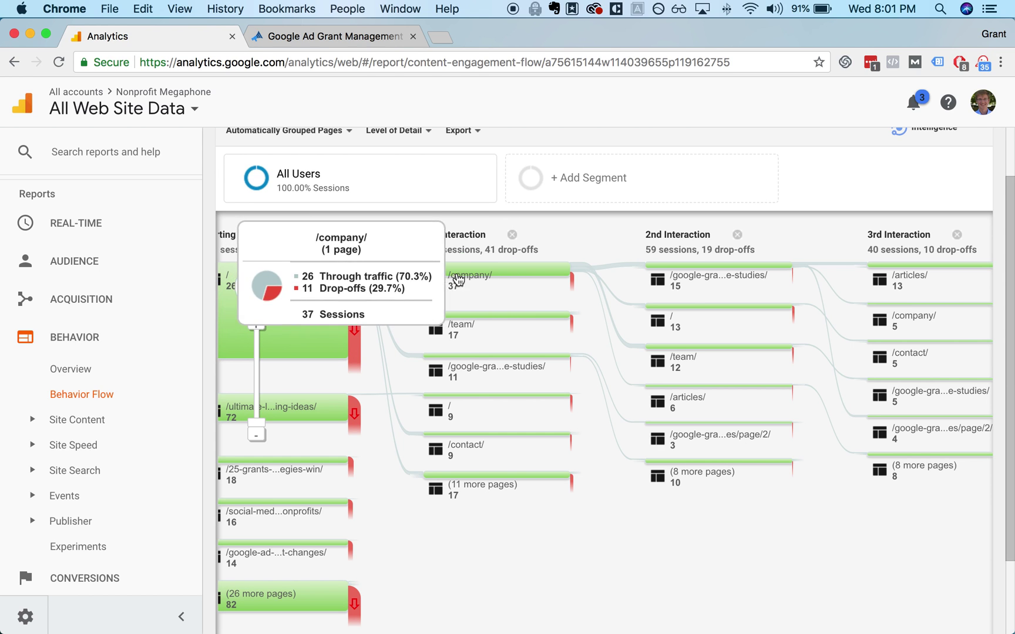
mouse_move(664, 354)
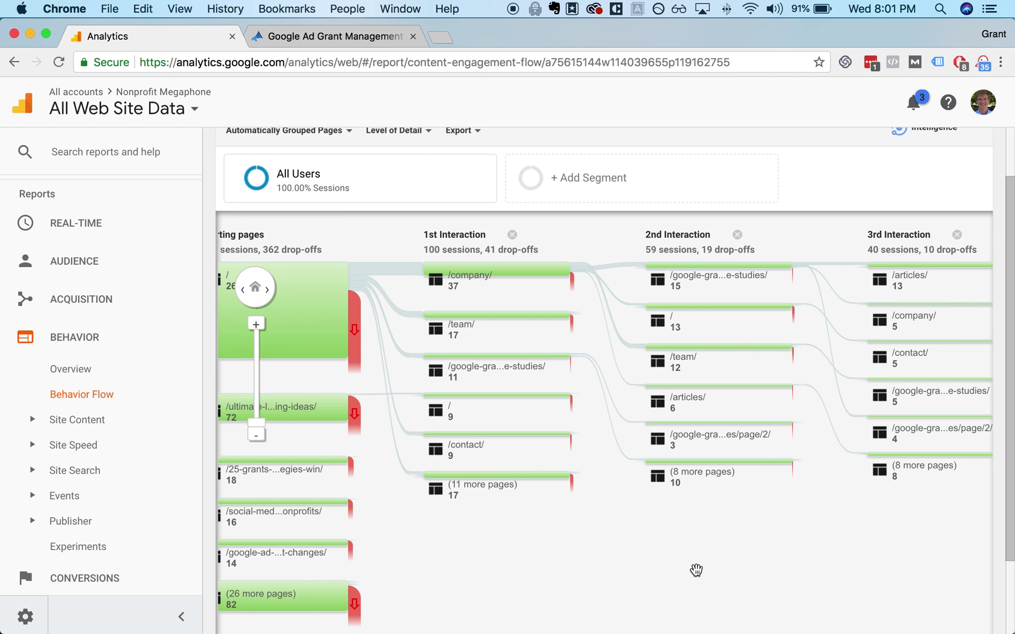
drag(618, 543, 600, 573)
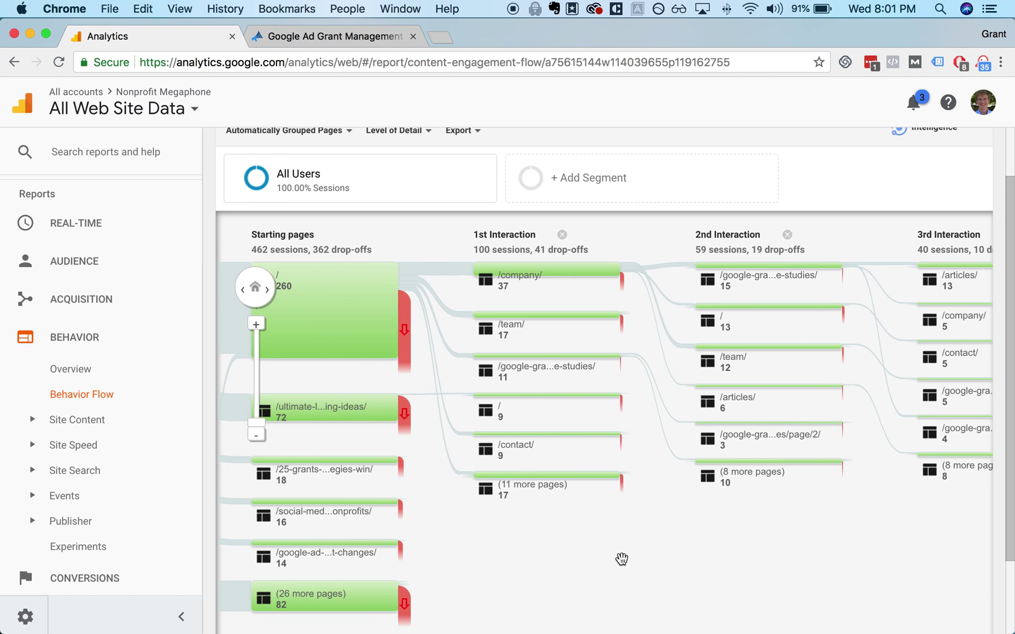
drag(621, 559, 684, 558)
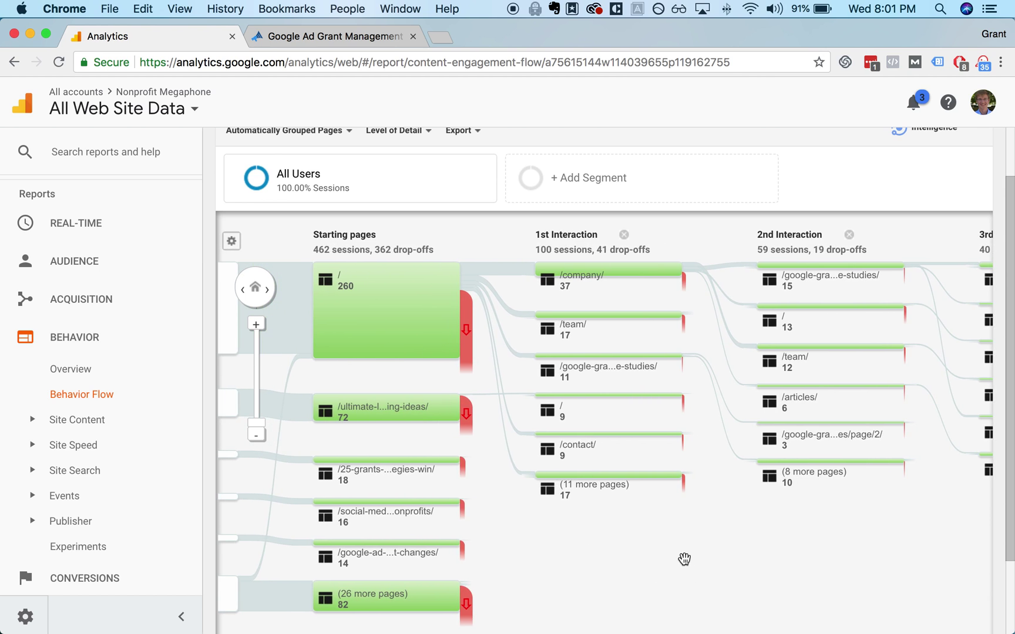
mouse_move(419, 399)
drag(593, 542, 681, 542)
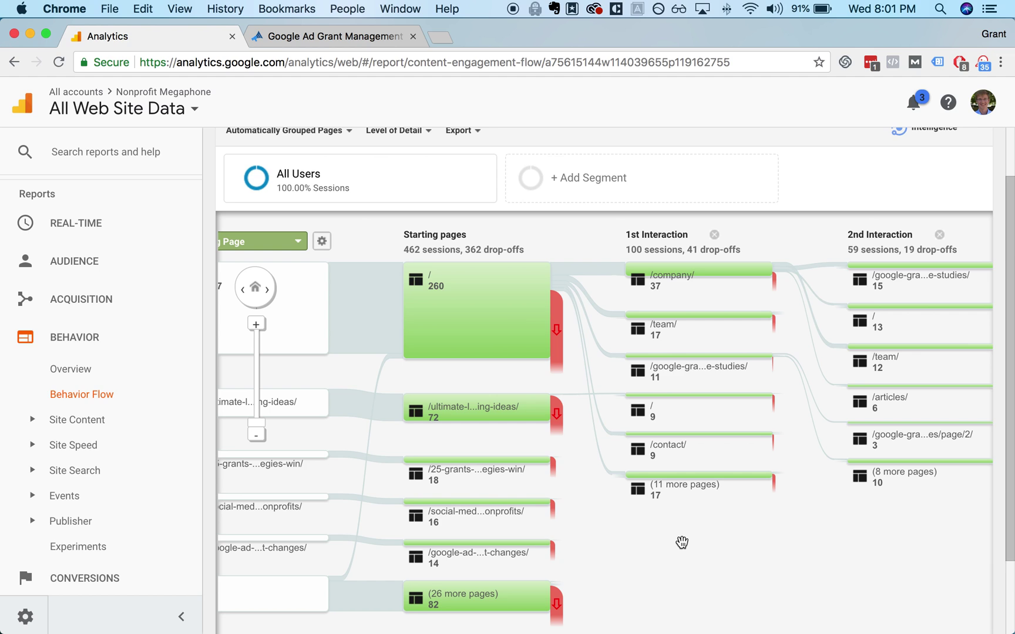
mouse_move(473, 425)
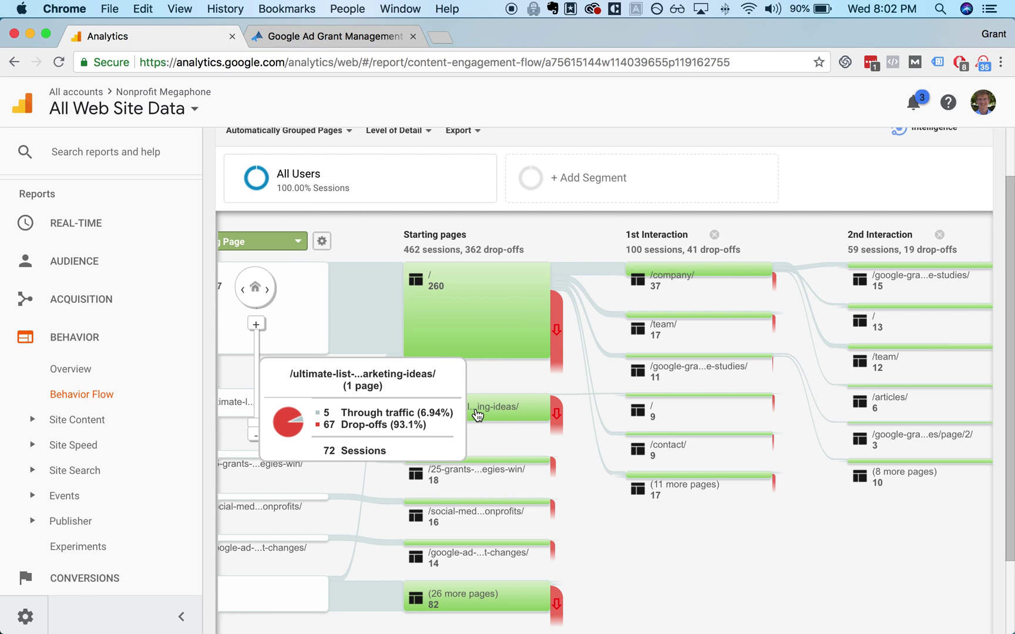
click(477, 415)
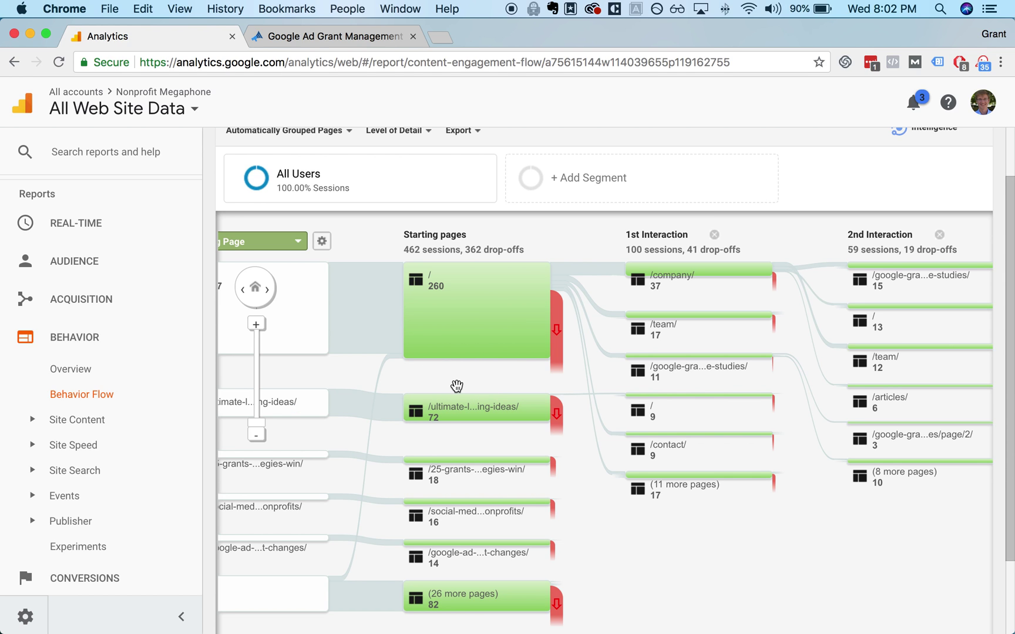
mouse_move(473, 432)
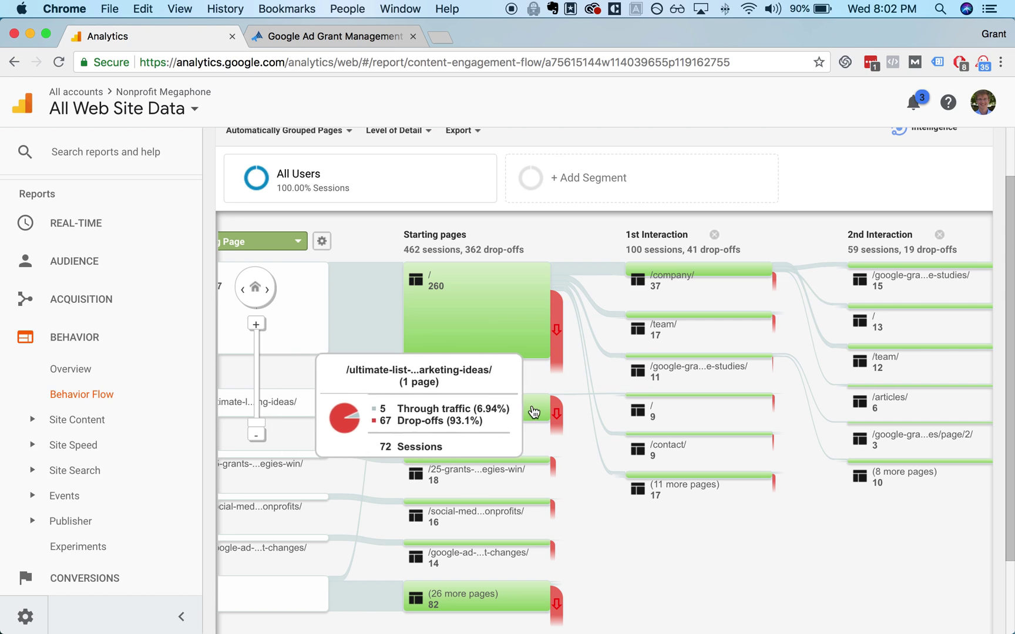
mouse_move(557, 415)
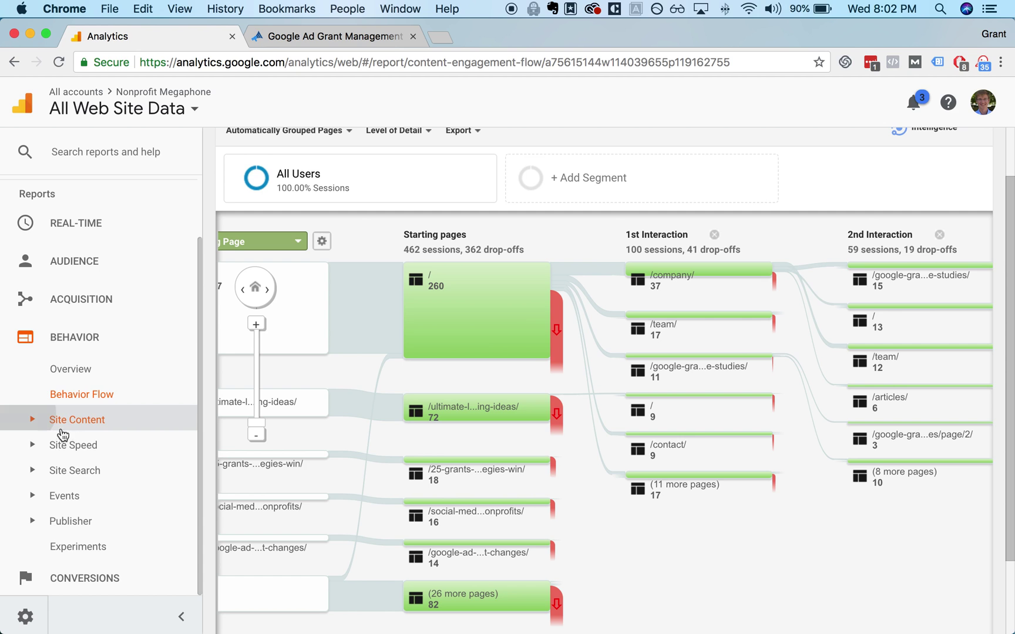
click(94, 420)
- Open the Behavior > Site Content > All Pages report, listing 834 pageviews across 70 pages
click(92, 444)
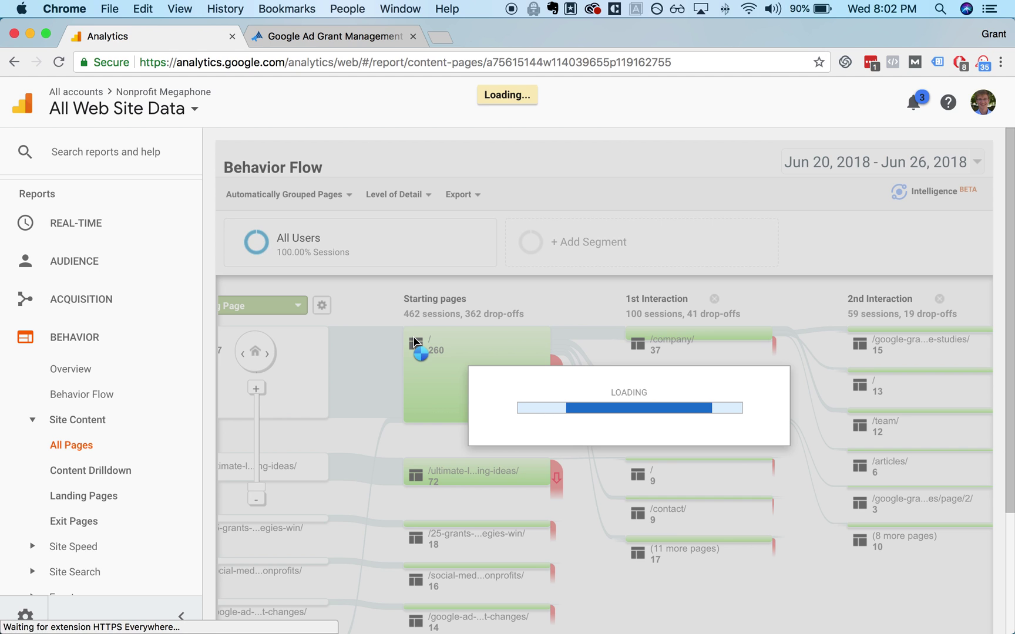
scroll(414, 341, down, 7)
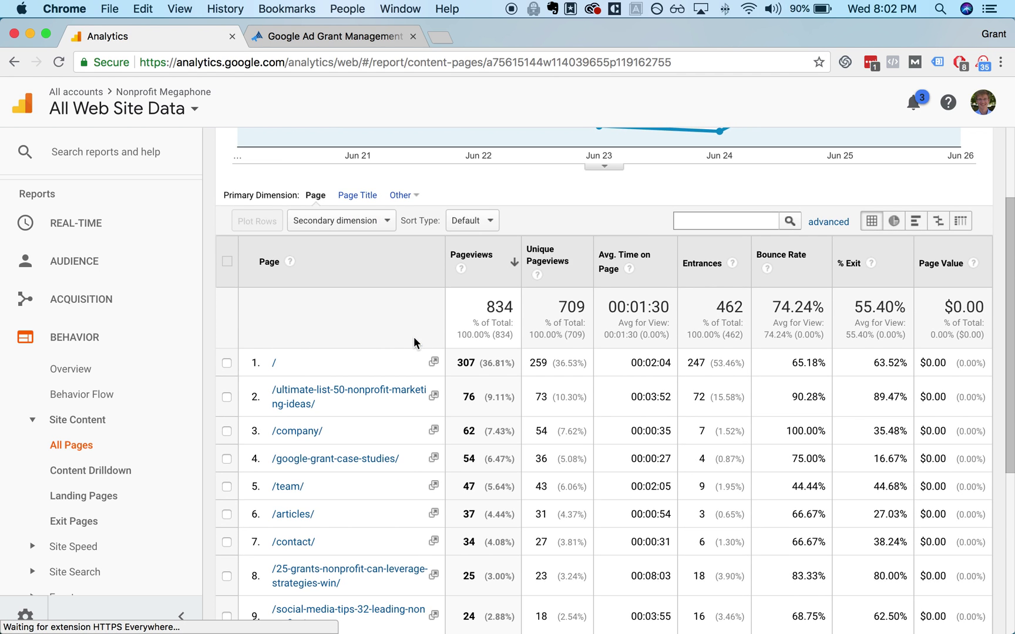
scroll(562, 305, up, 1)
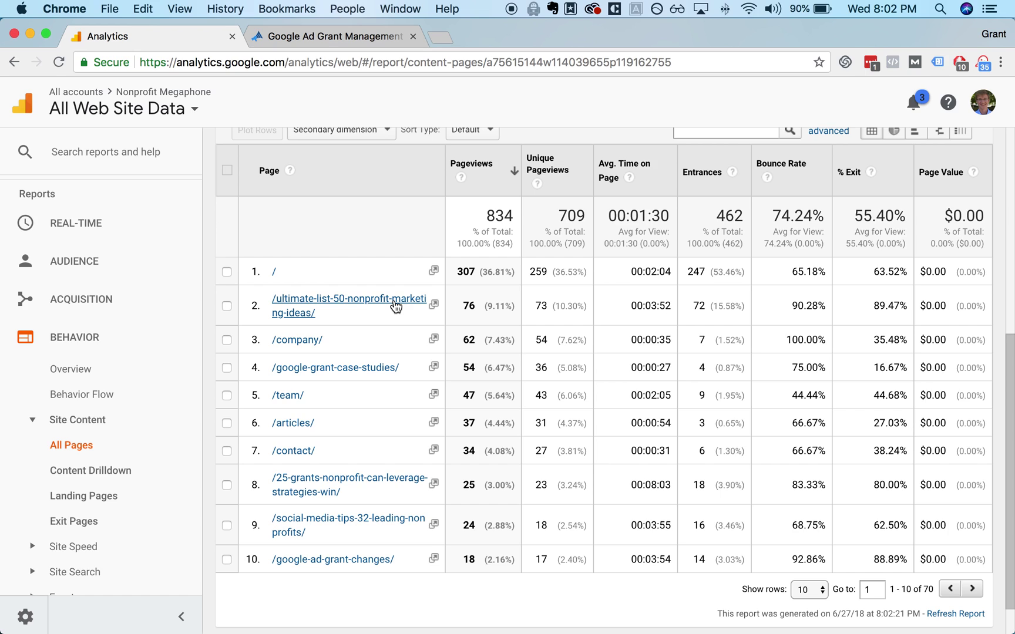
- Highlight row 2's 3:52 average time on page and its 90.28% bounce rate
click(653, 304)
drag(654, 304, 673, 308)
scroll(370, 337, up, 1)
scroll(371, 330, up, 1)
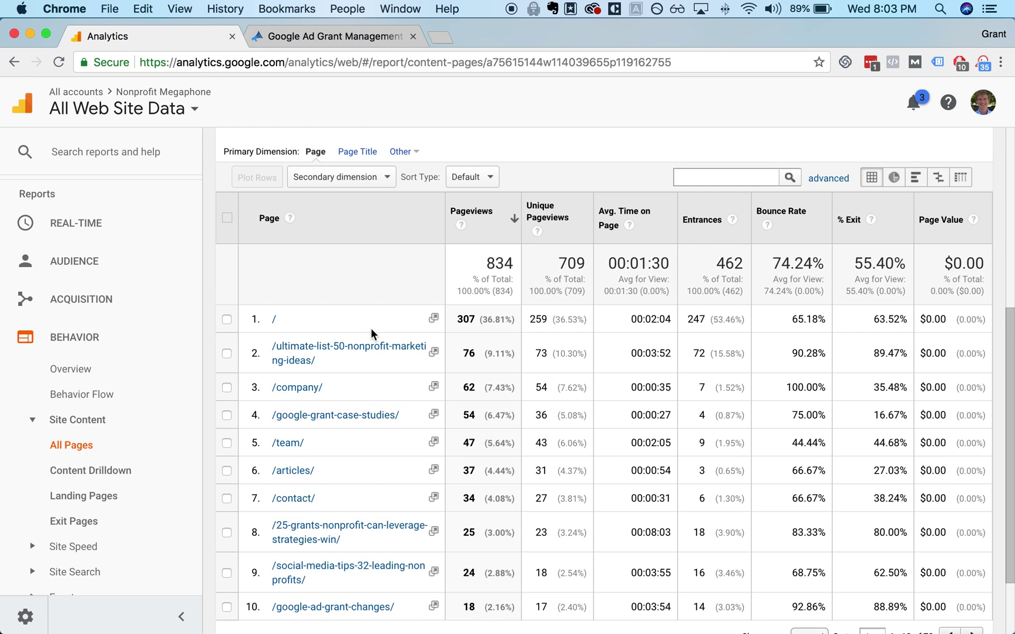
scroll(93, 389, down, 4)
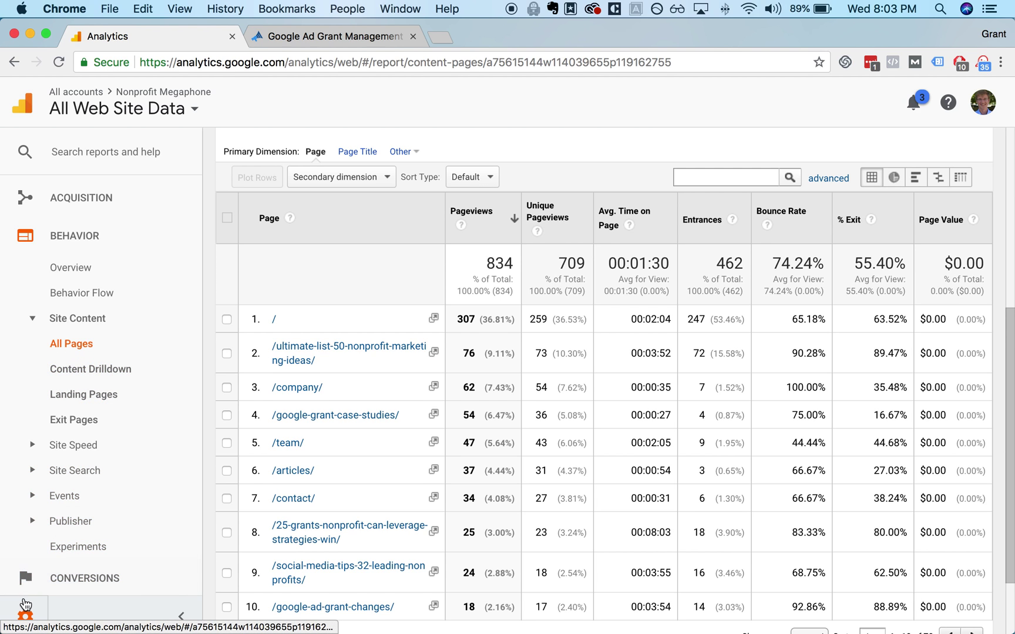
scroll(489, 370, up, 3)
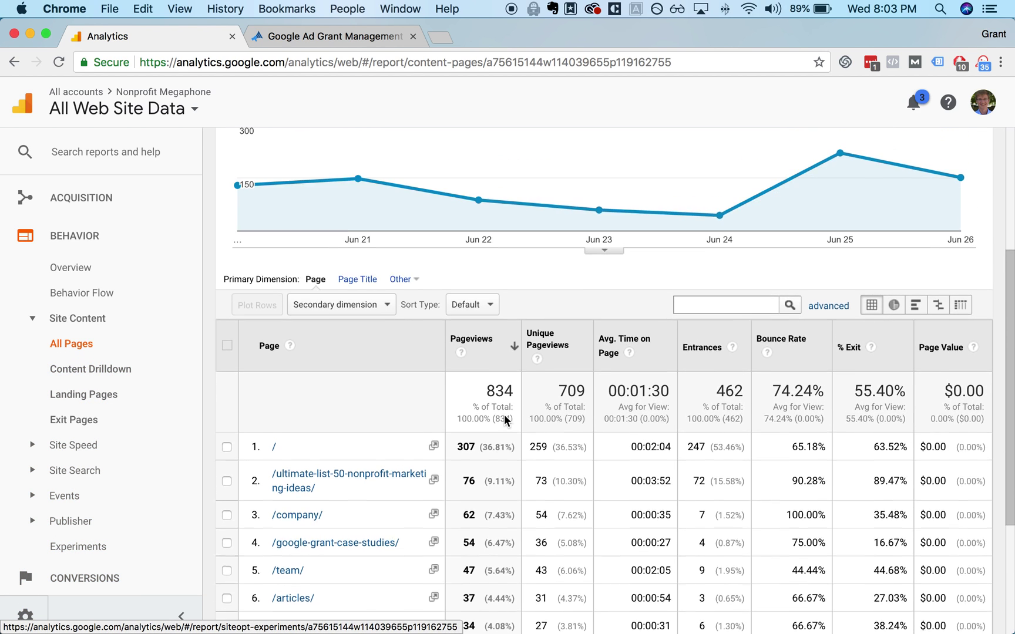
scroll(505, 414, up, 3)
scroll(504, 414, up, 3)
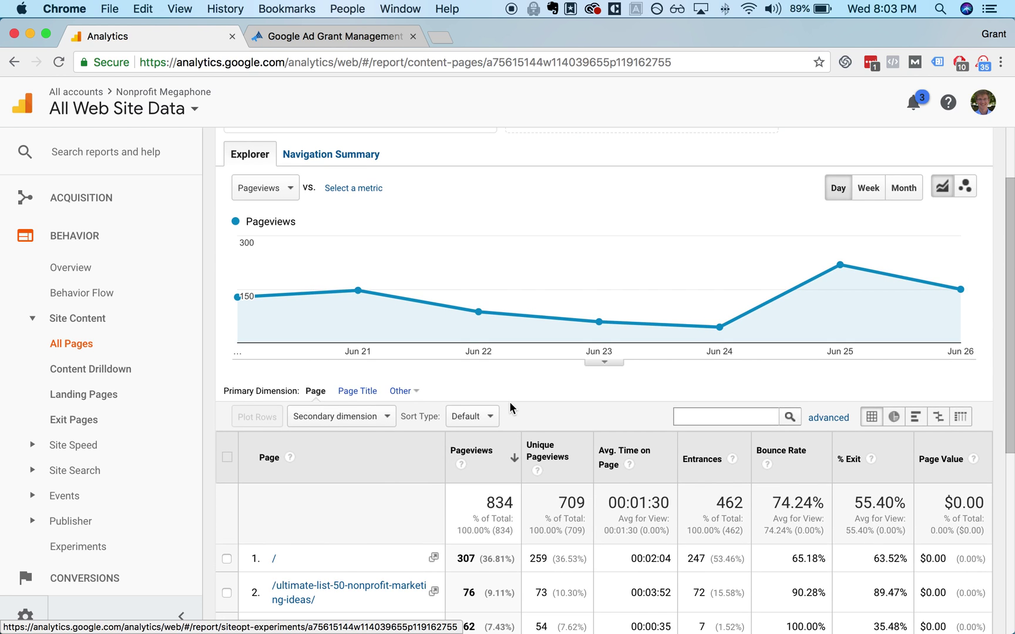
scroll(509, 401, down, 9)
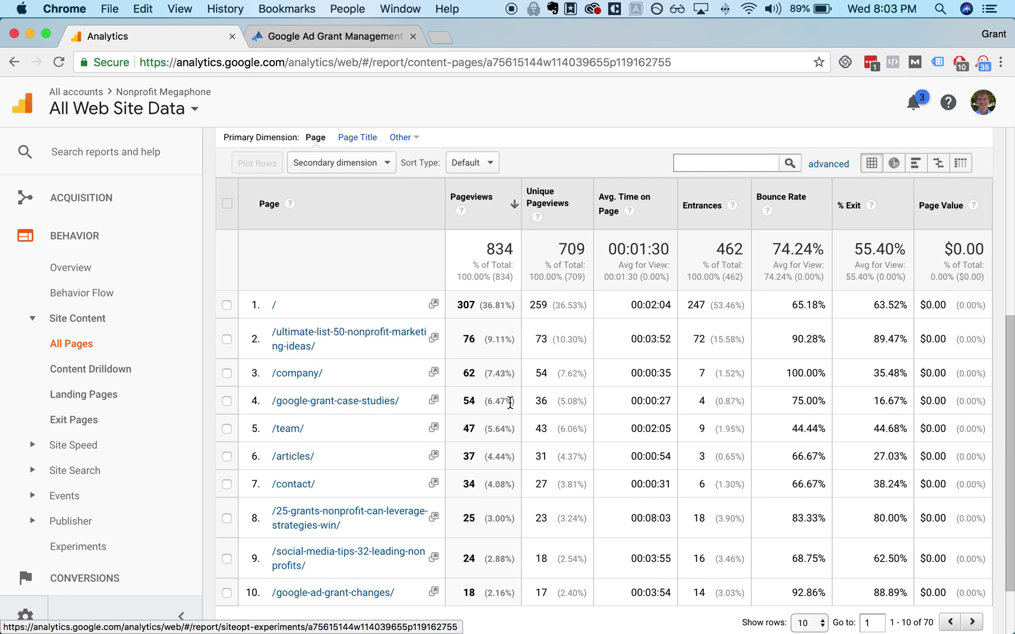
drag(644, 339, 671, 339)
drag(791, 339, 838, 344)
- Go to the view's Goals settings in Admin and start a new goal
click(837, 341)
click(25, 616)
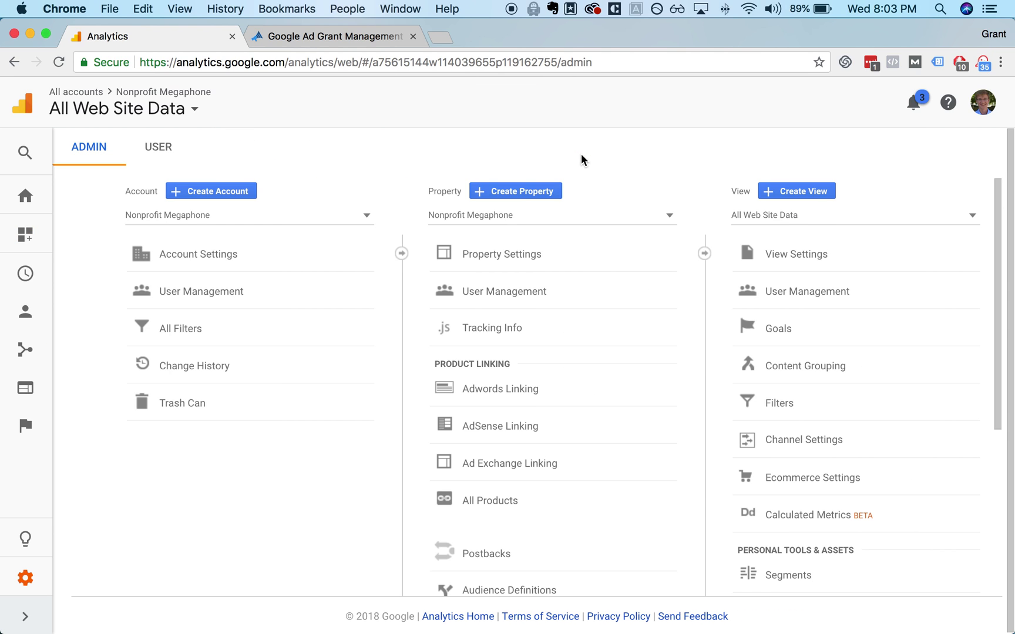
click(761, 341)
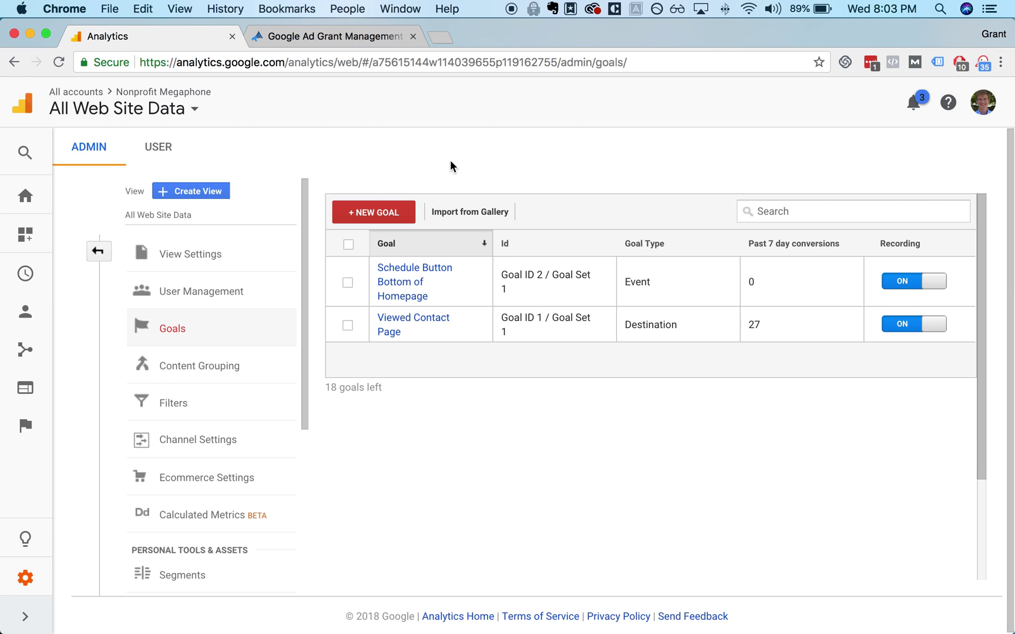
click(369, 212)
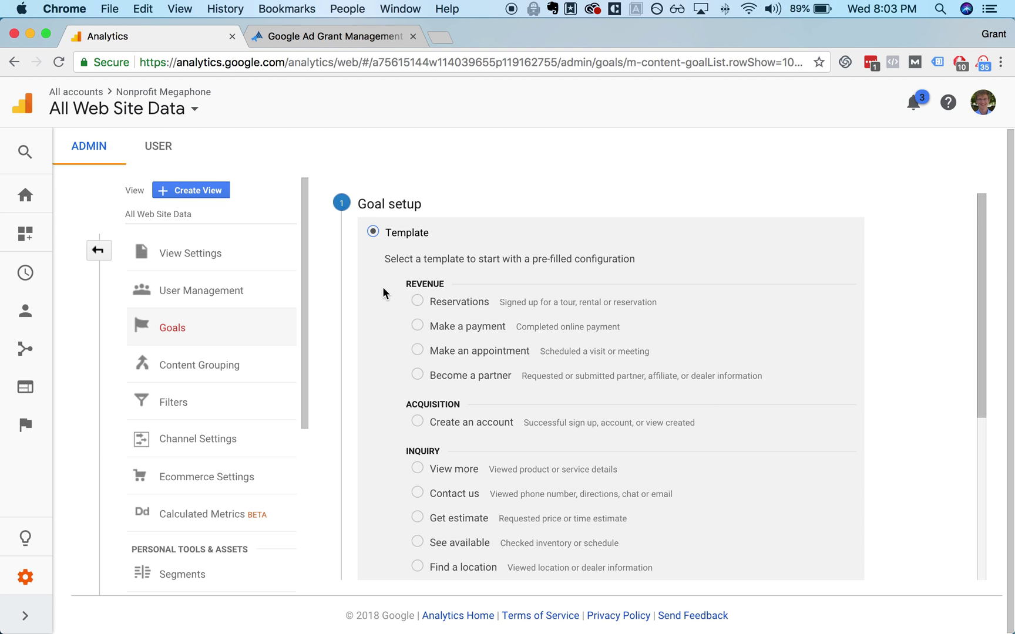
- Choose a Custom goal setup and enter the name 'Example Goal'
scroll(382, 286, down, 4)
click(373, 499)
click(388, 555)
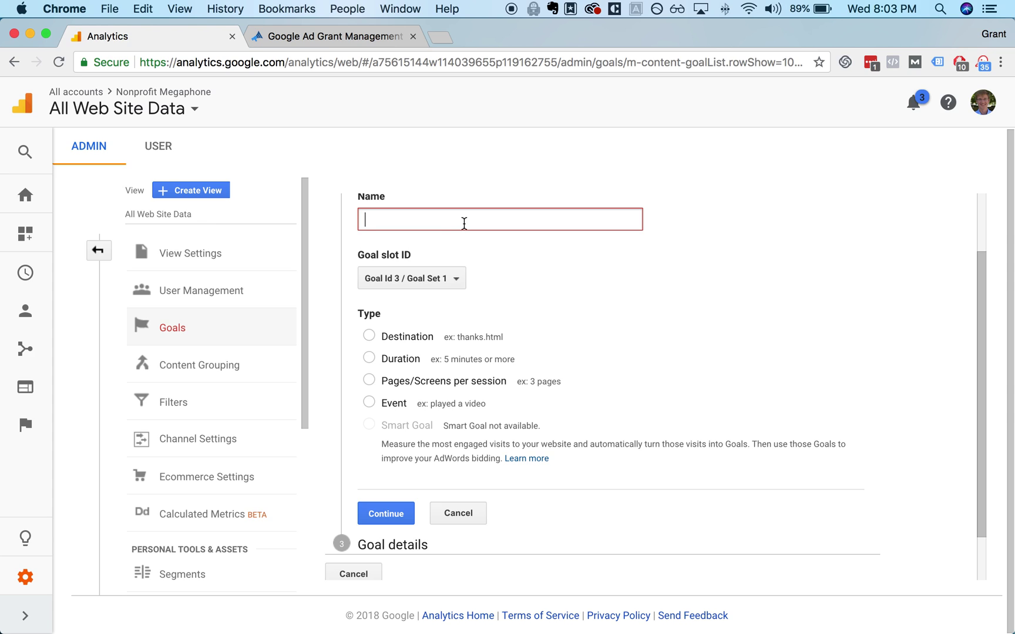
click(464, 222)
text(Example Goal)
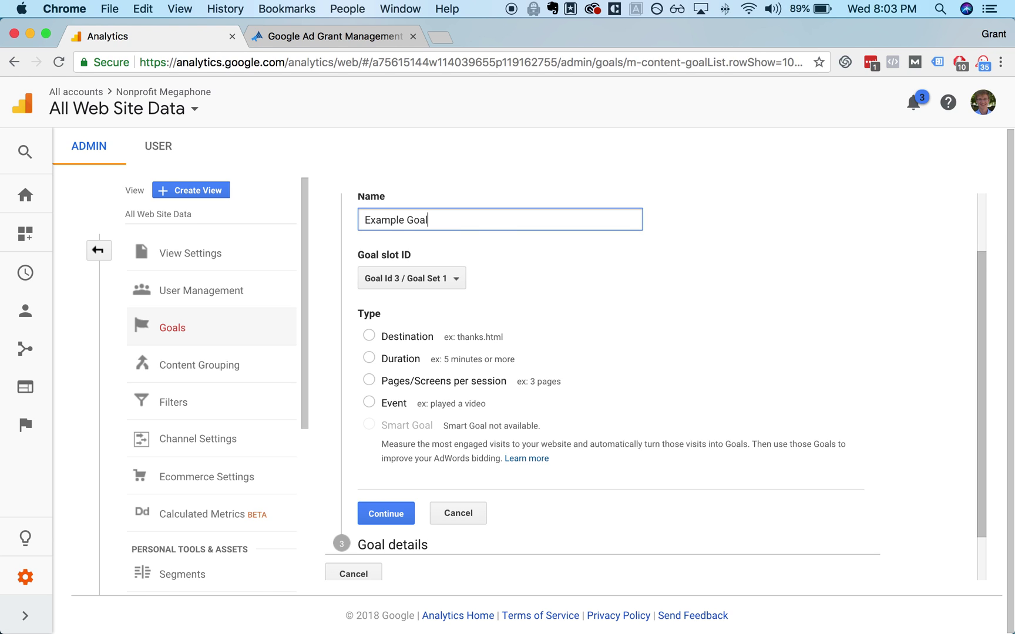
- Choose Destination as the Example Goal's type
scroll(664, 259, down, 2)
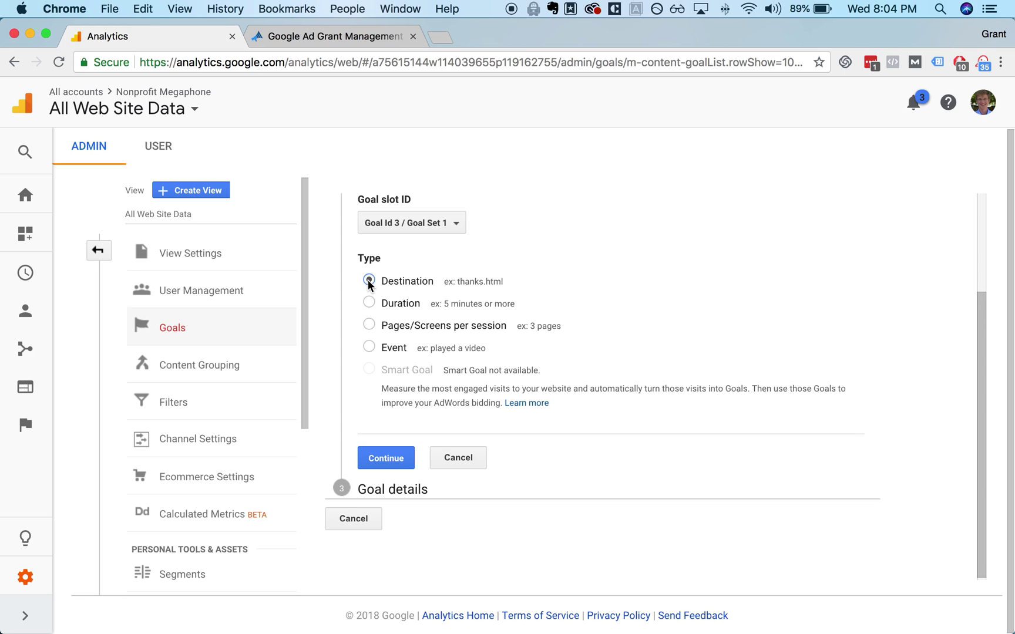
- Try the Duration and Pages/Screens per session goal types, then leave the goal form for the Analytics home
click(369, 300)
click(475, 318)
click(25, 234)
click(38, 211)
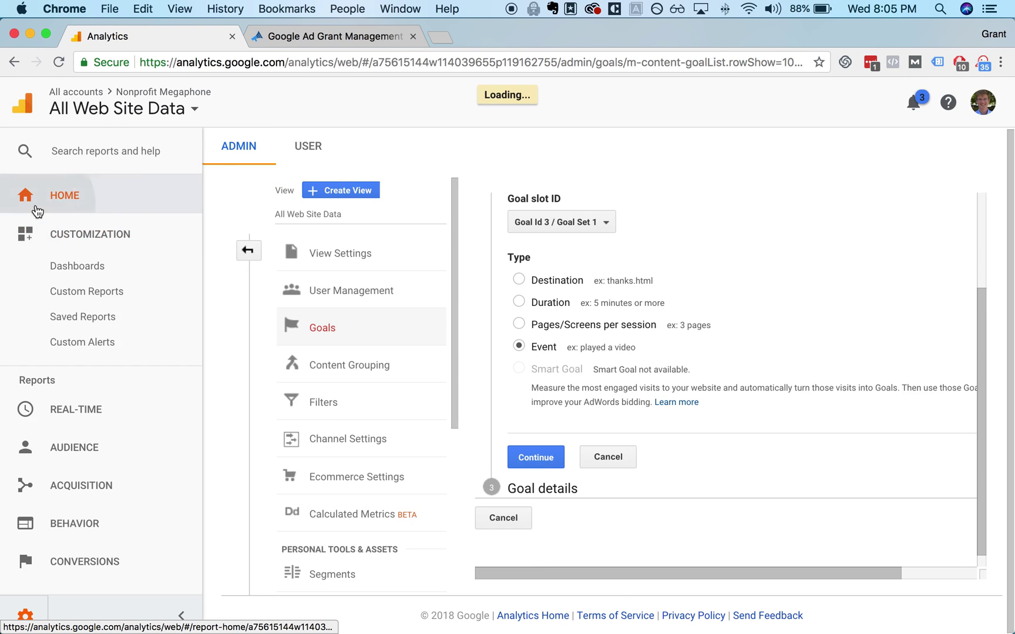
click(67, 202)
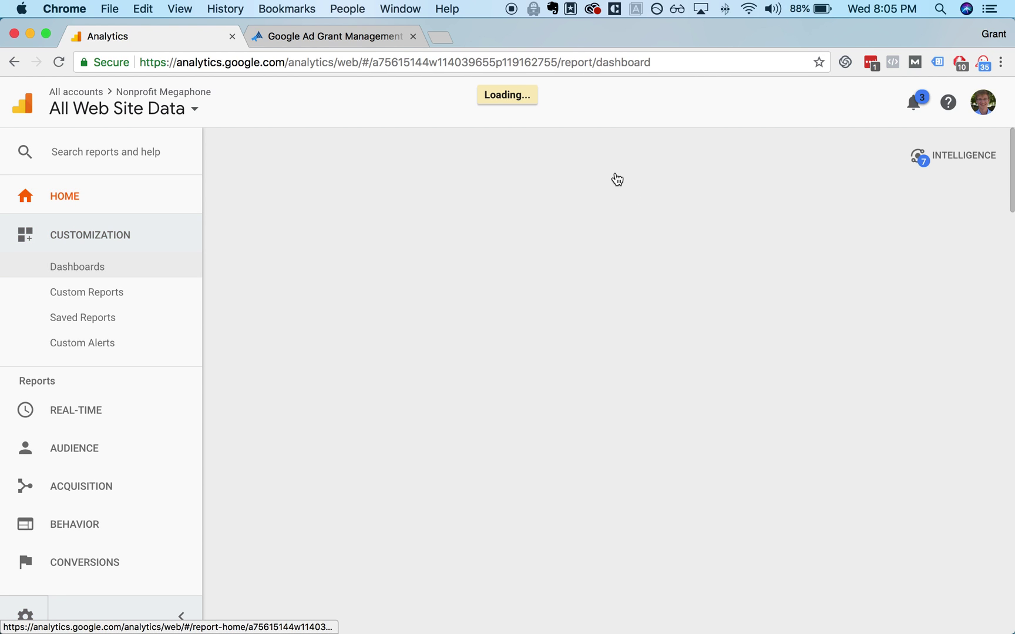
- Load the Analytics Home overview, whose real-time card shows 0 active users
click(88, 210)
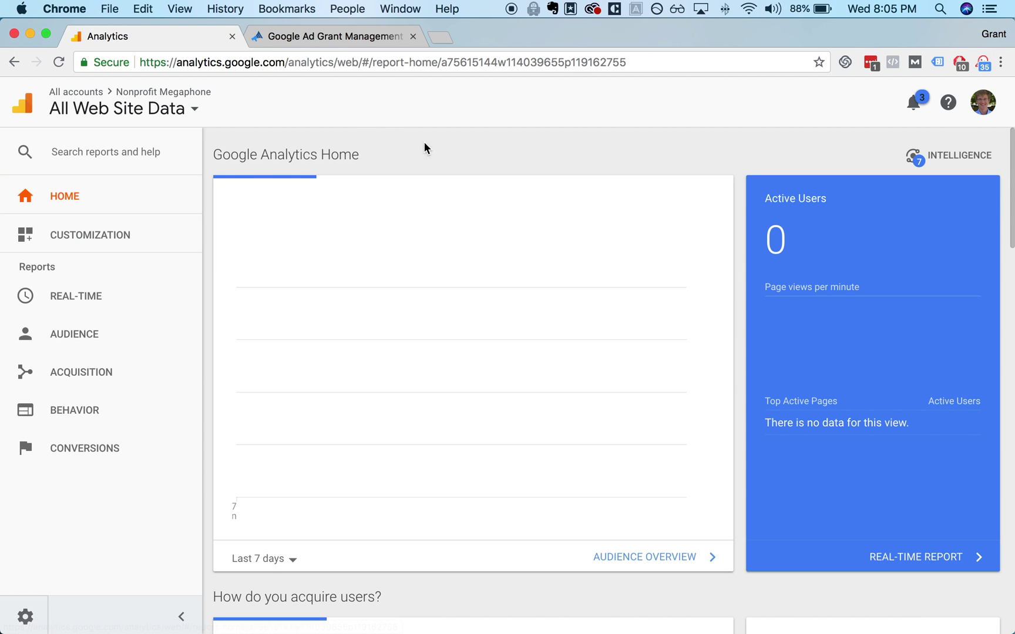